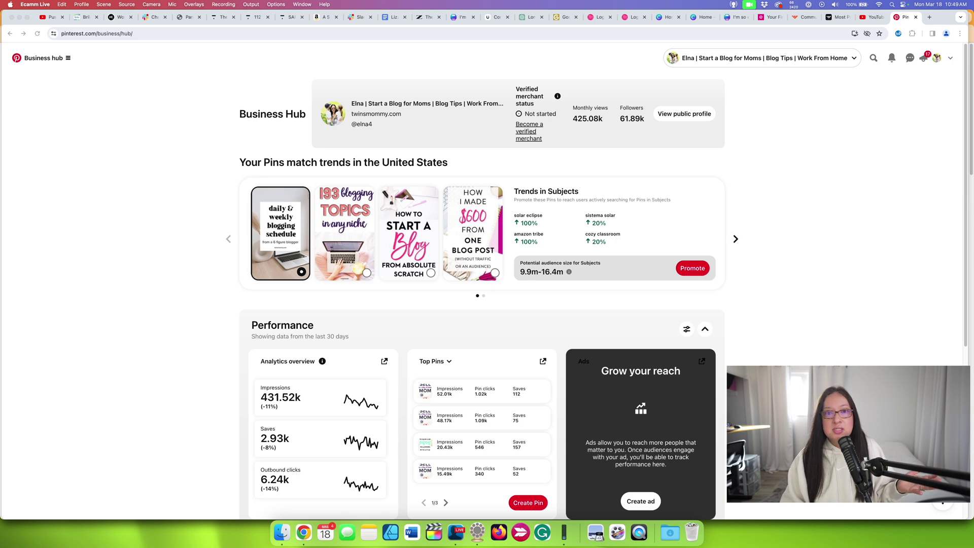
- Bring the Business Hub browser window into focus and scroll through the page
click(135, 323)
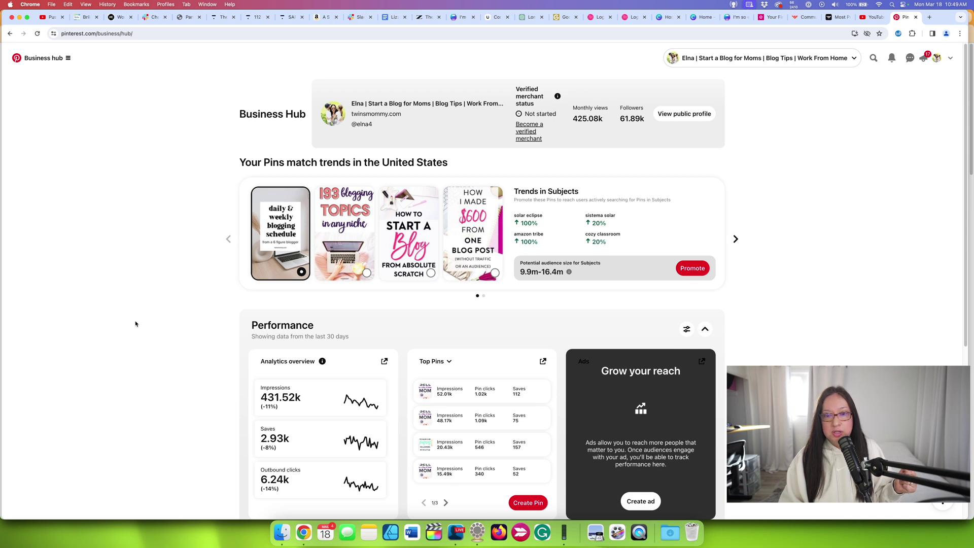
scroll(135, 323, down, 2)
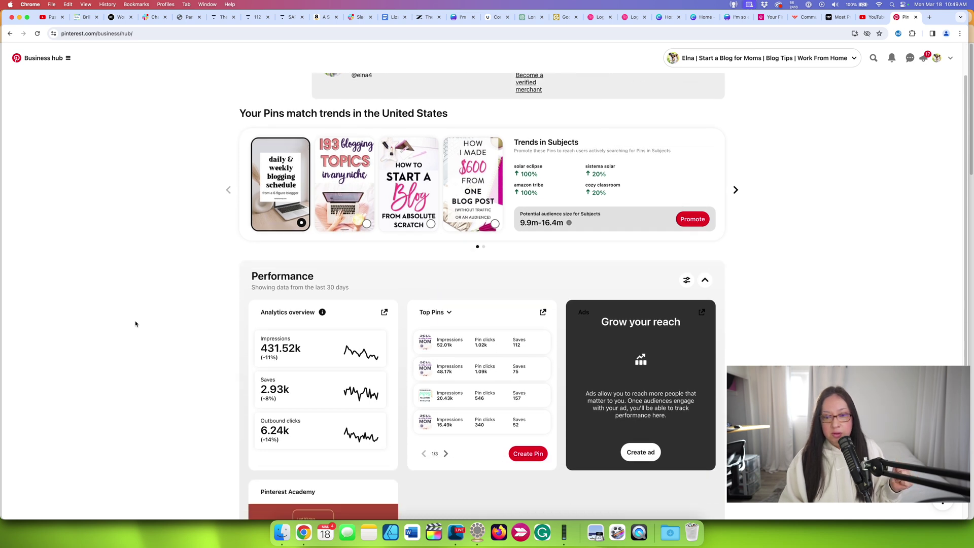
scroll(136, 324, up, 2)
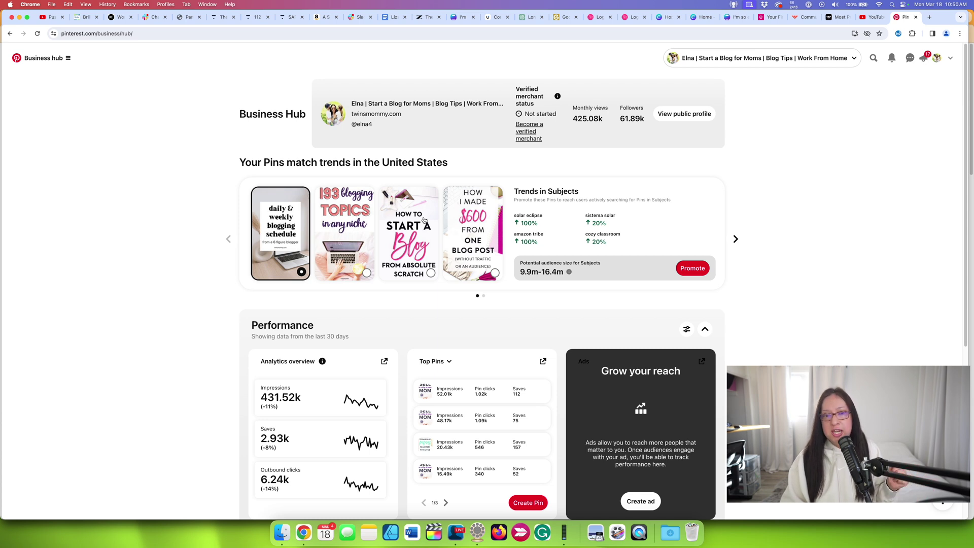
scroll(179, 237, down, 5)
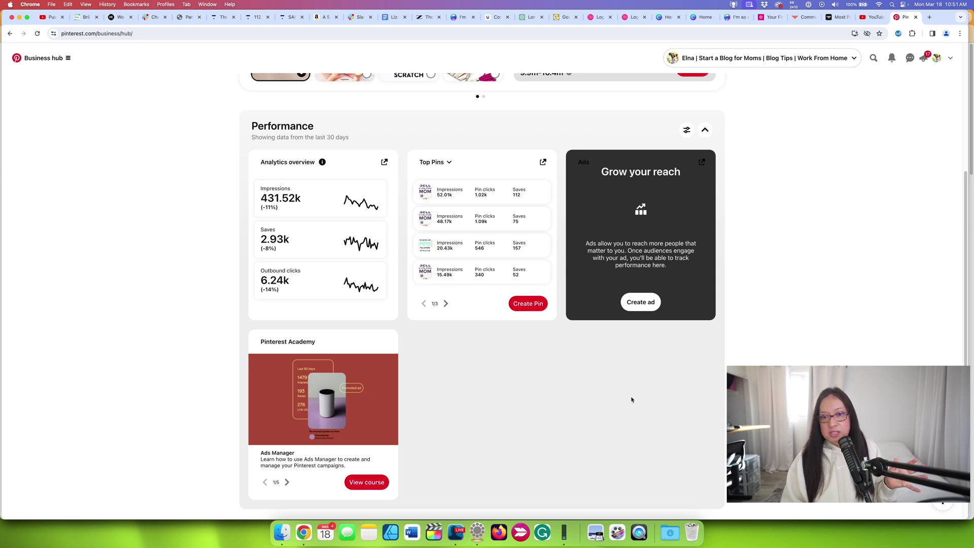
scroll(155, 216, up, 3)
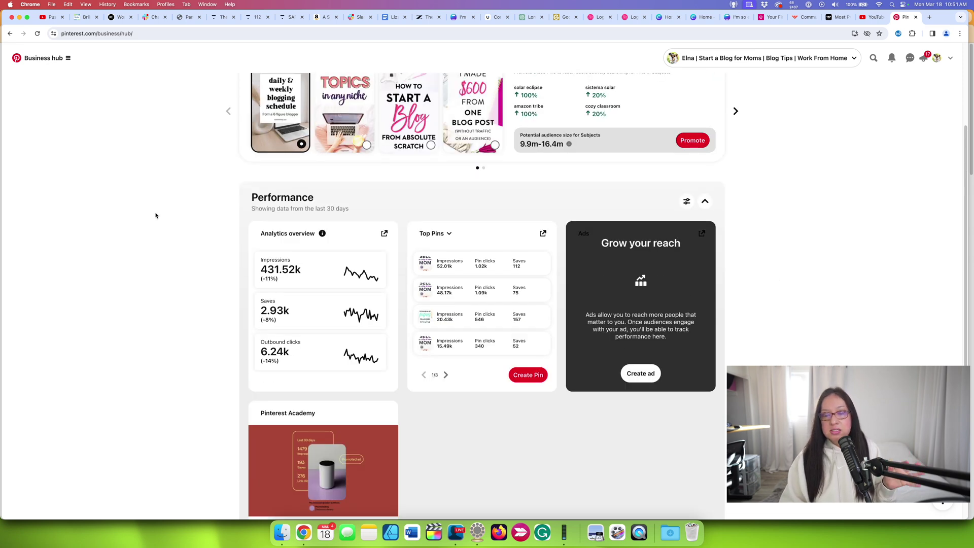
scroll(156, 215, up, 2)
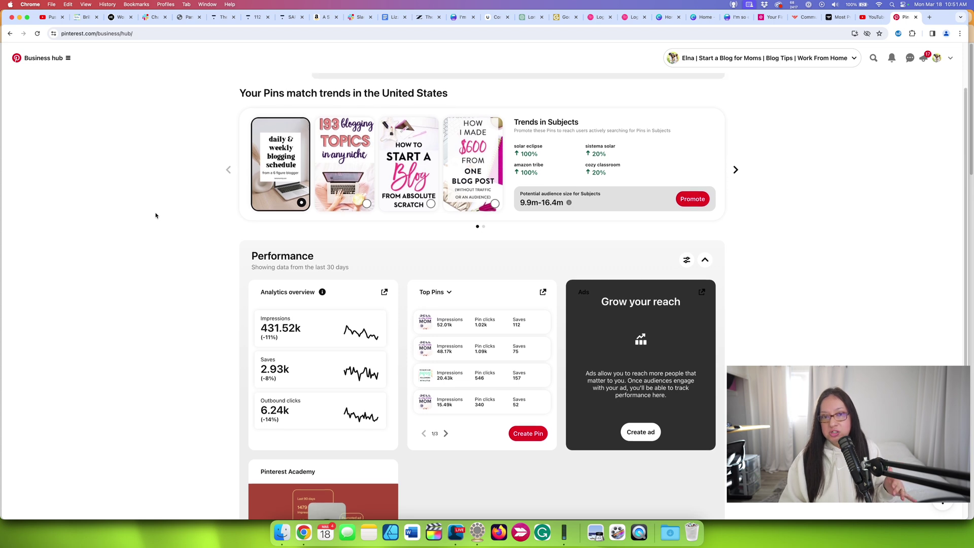
scroll(304, 248, down, 4)
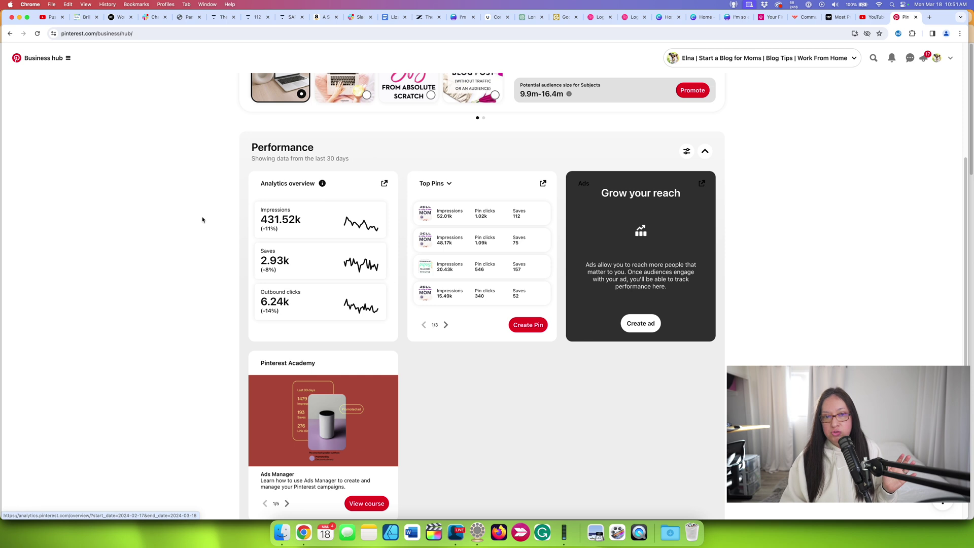
scroll(203, 219, up, 4)
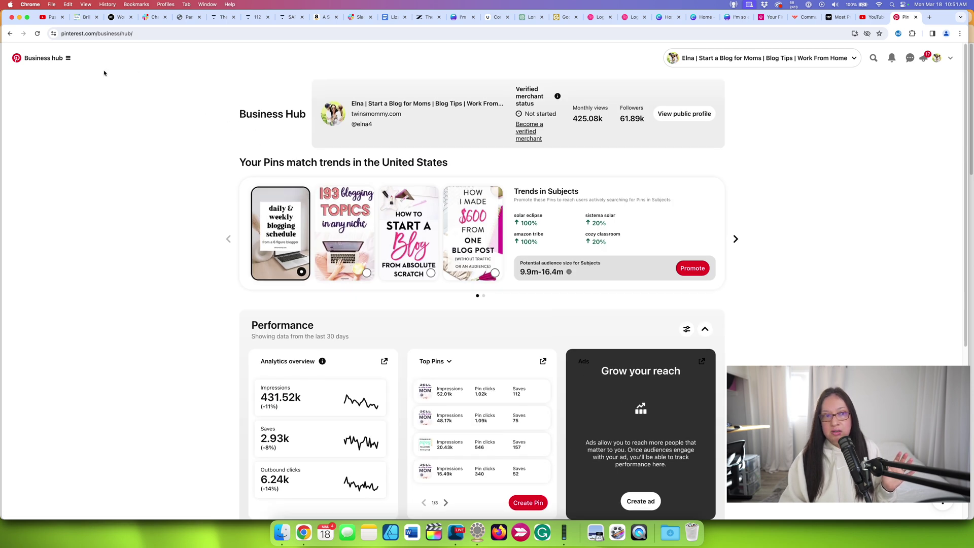
- Open Analytics Overview from the Business hub menu and dismiss the organic Pins notice
click(69, 57)
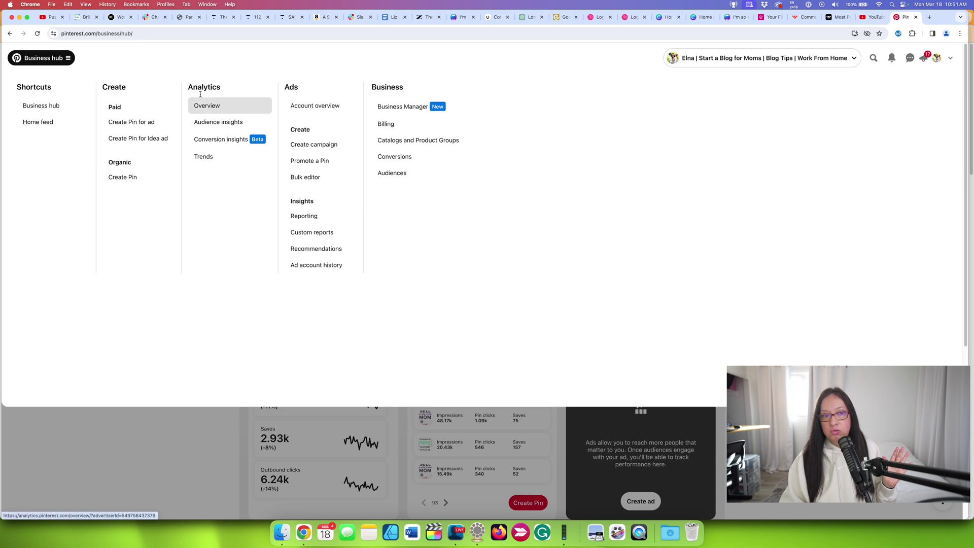
click(213, 106)
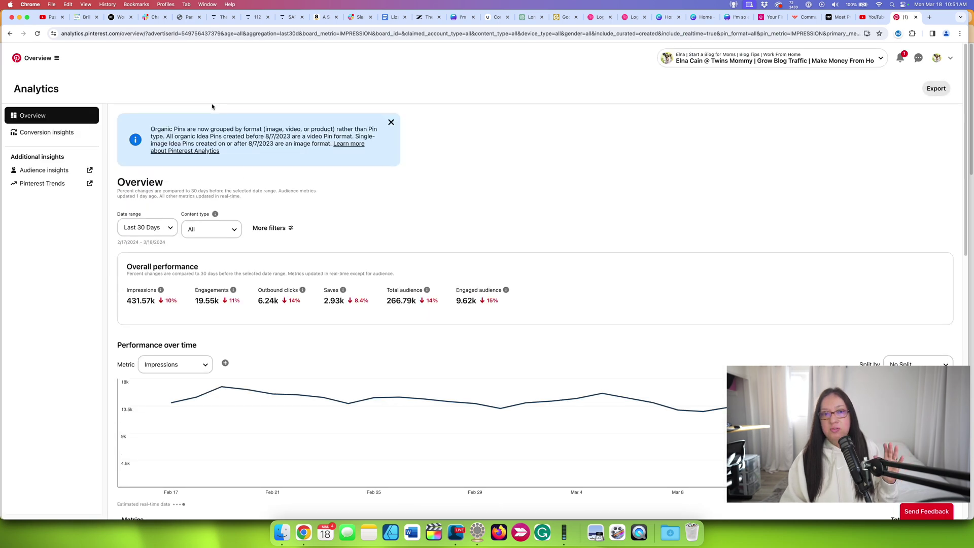
click(391, 122)
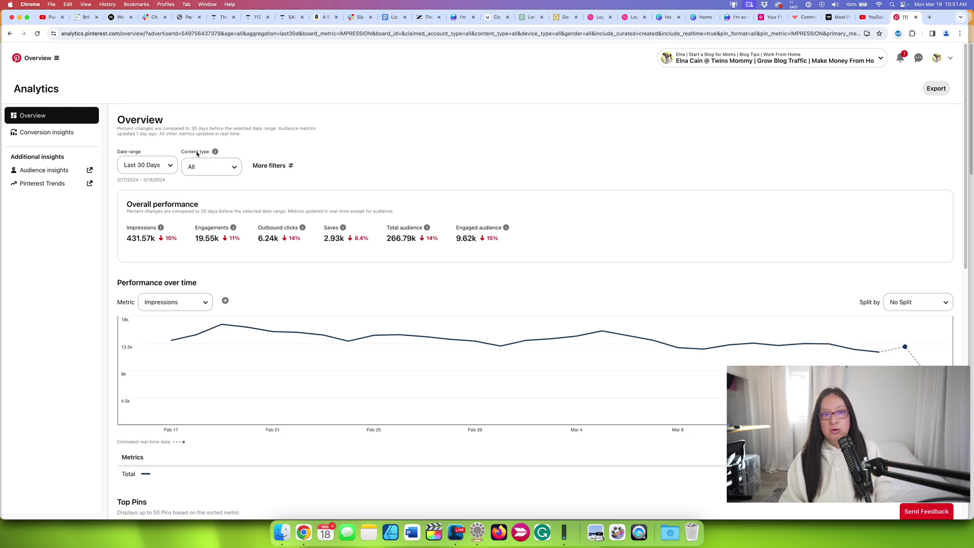
- Set the analytics date range to Last 90 Days, then to Last 60 Days
click(166, 167)
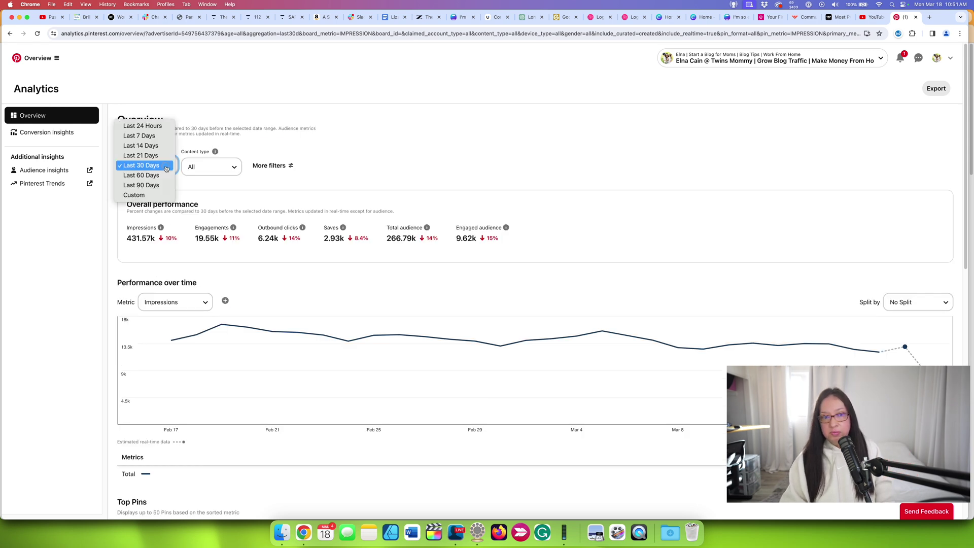
click(144, 185)
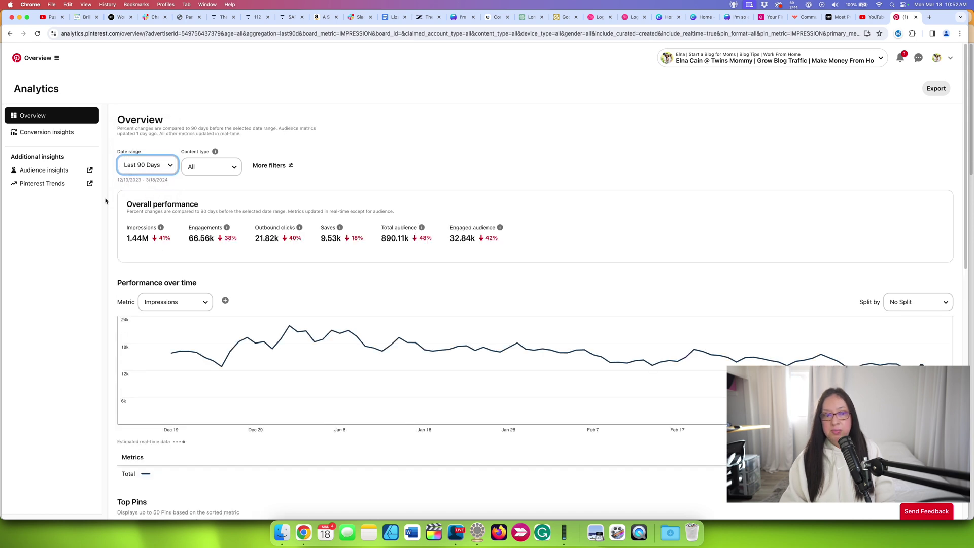
click(145, 165)
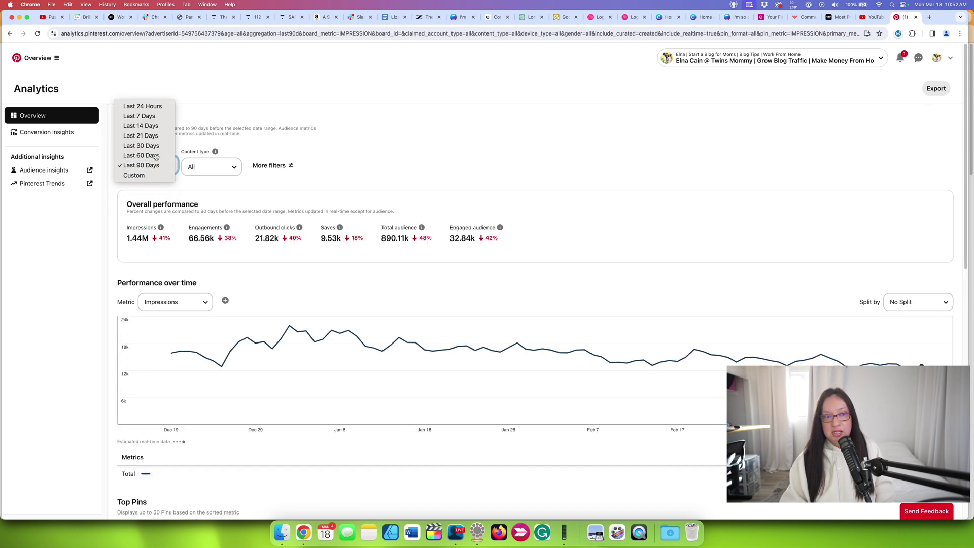
click(139, 153)
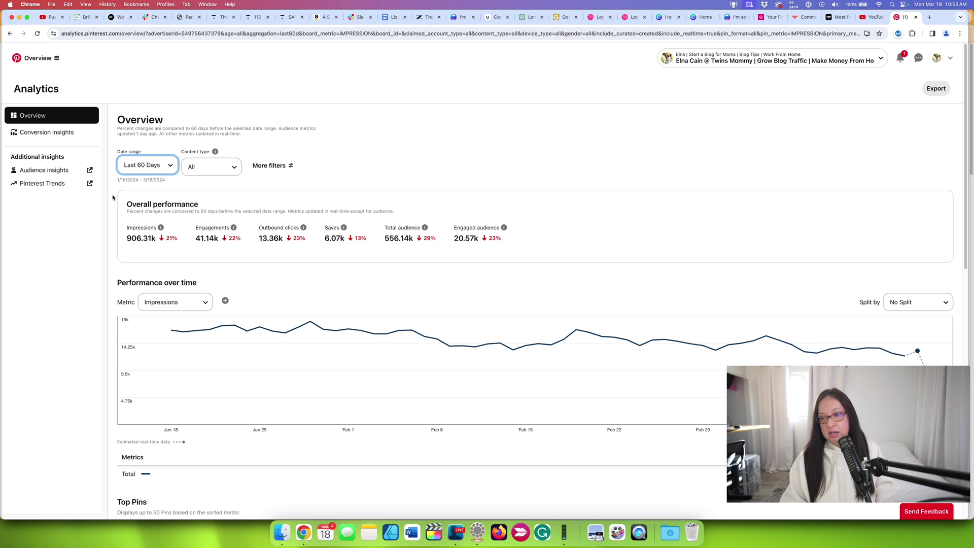
scroll(113, 198, down, 1)
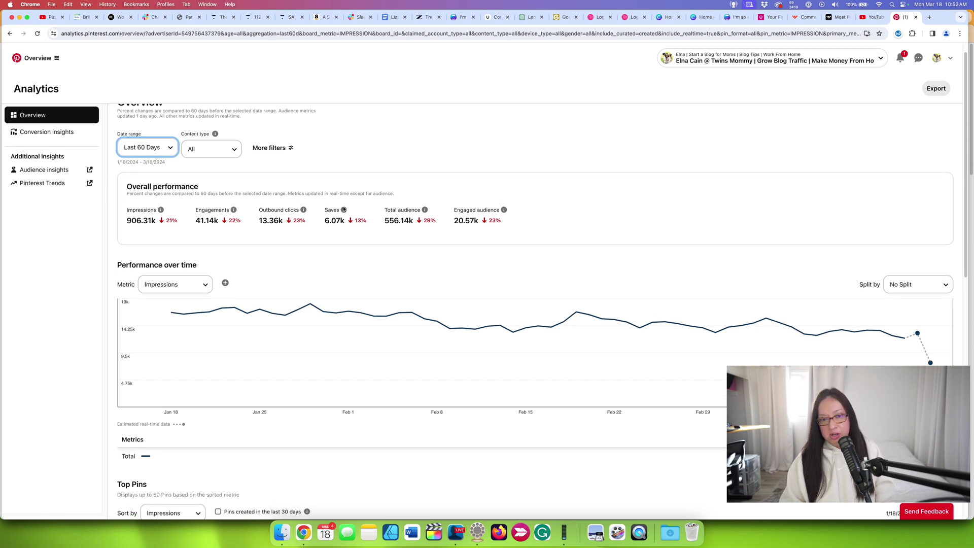
scroll(113, 214, down, 5)
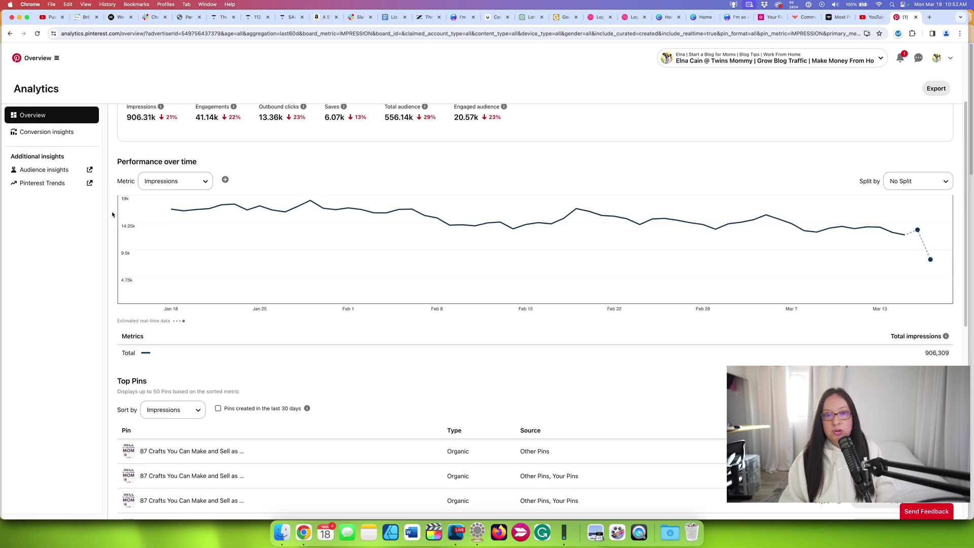
scroll(113, 214, down, 5)
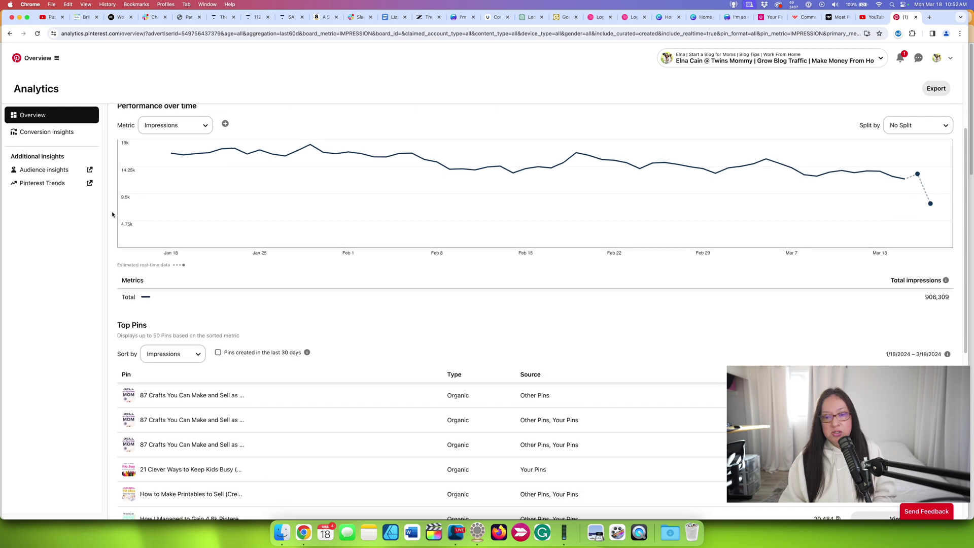
scroll(112, 214, down, 4)
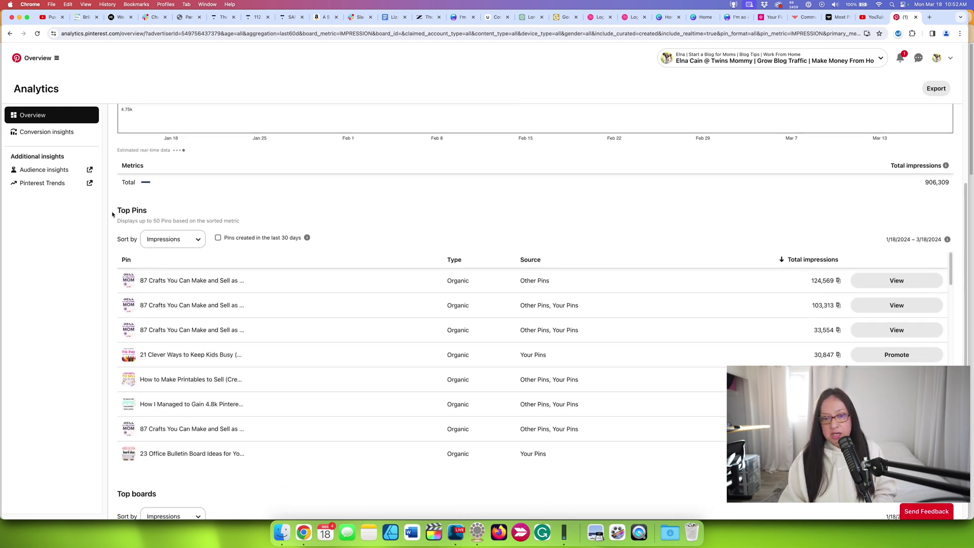
scroll(112, 214, down, 1)
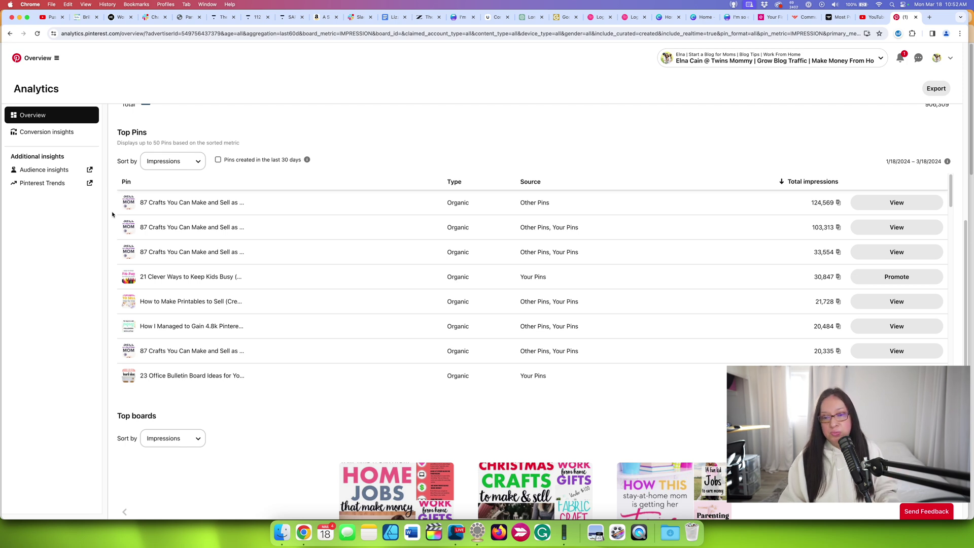
scroll(112, 214, down, 1)
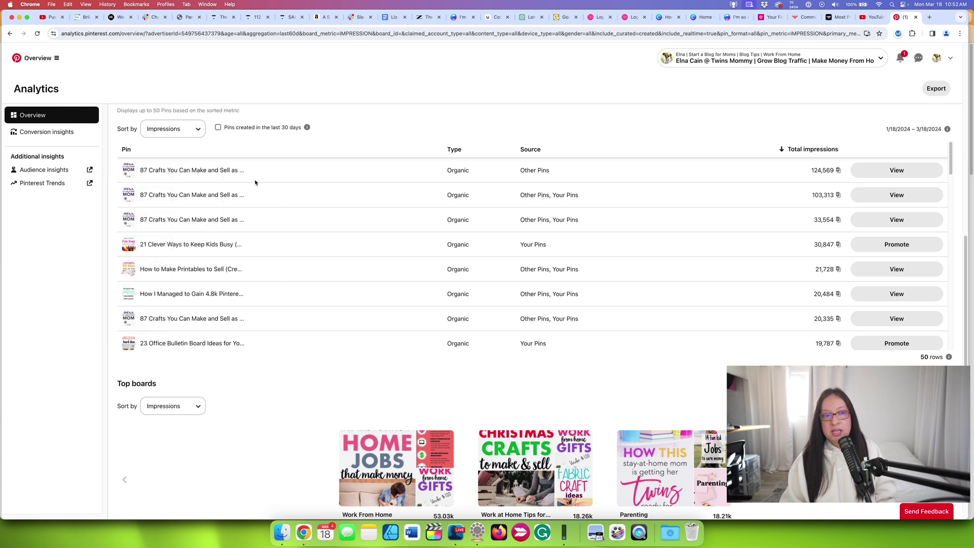
scroll(304, 284, down, 4)
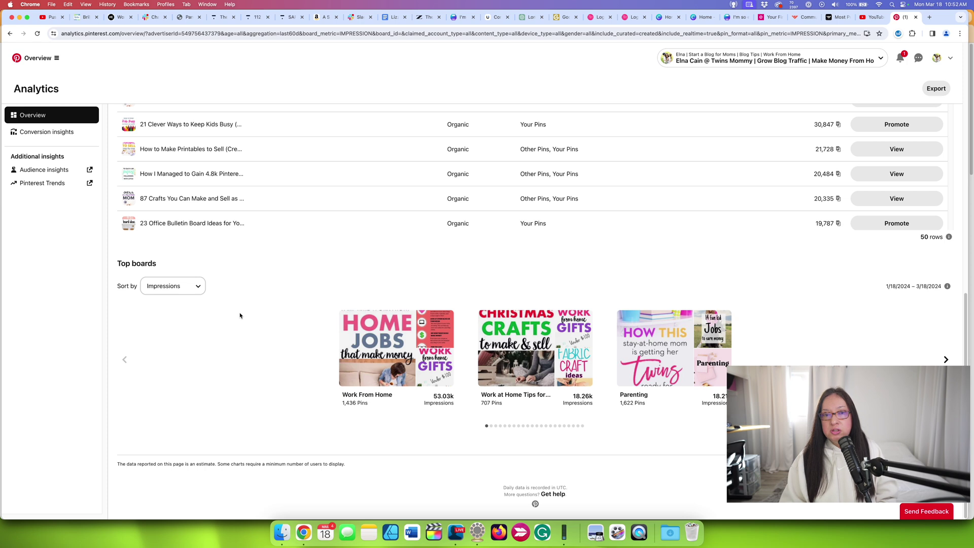
scroll(240, 315, up, 10)
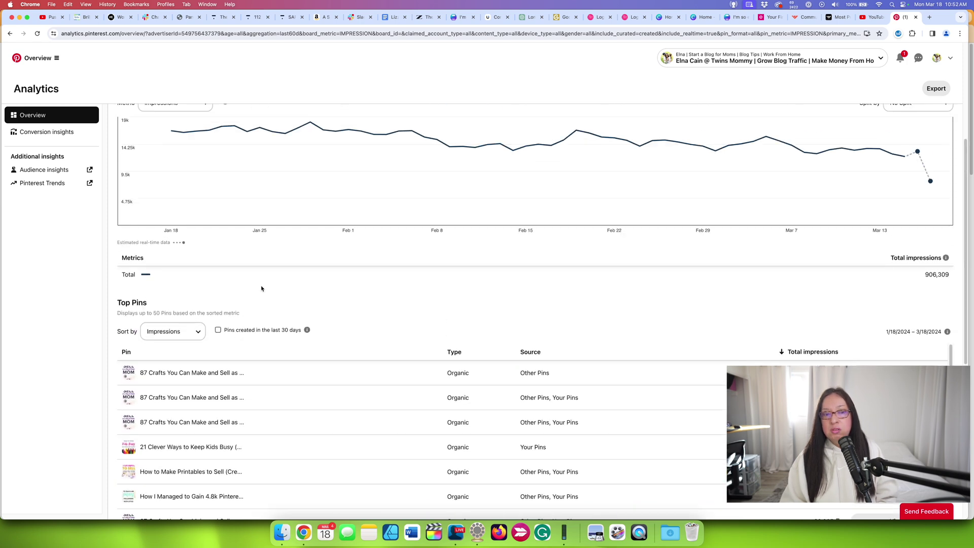
scroll(258, 289, down, 2)
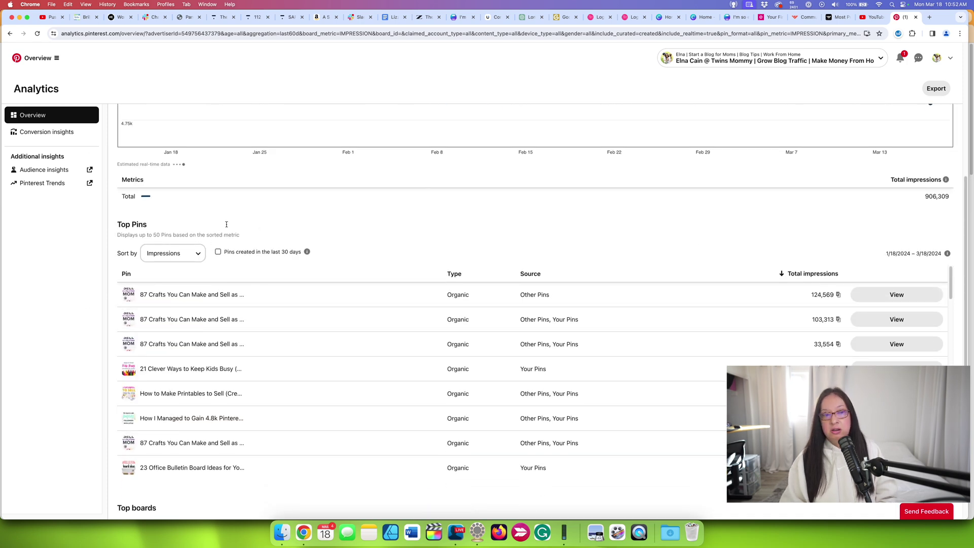
scroll(226, 224, down, 2)
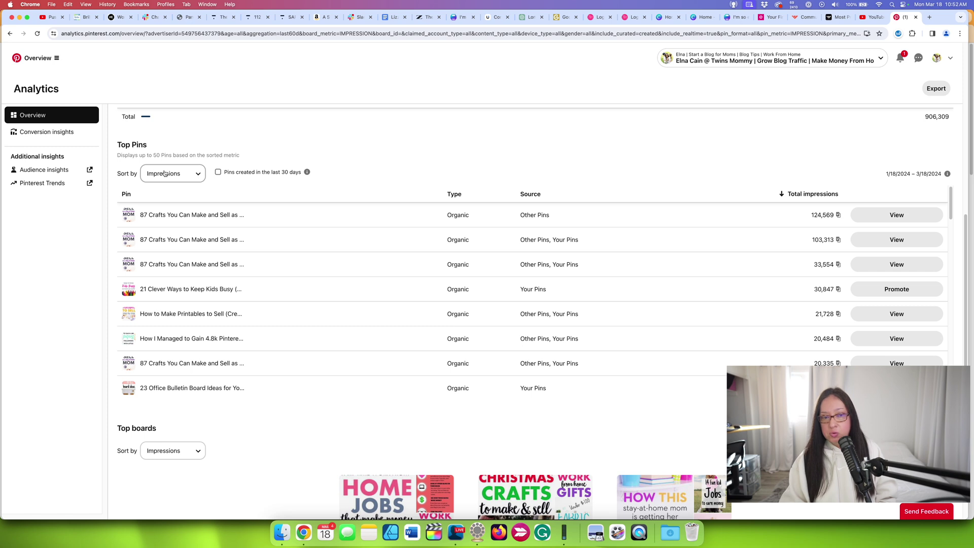
click(164, 174)
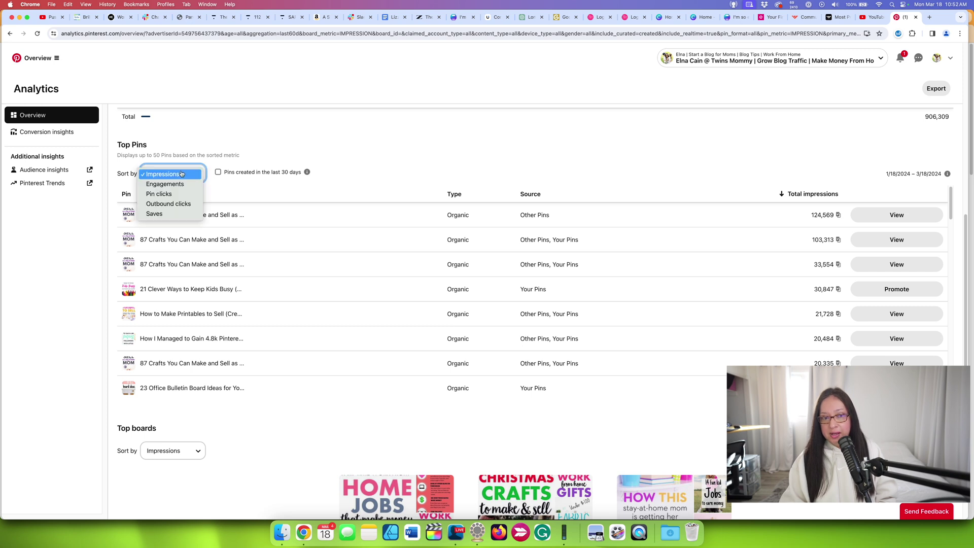
- Sort the Top Pins table by outbound clicks
click(179, 204)
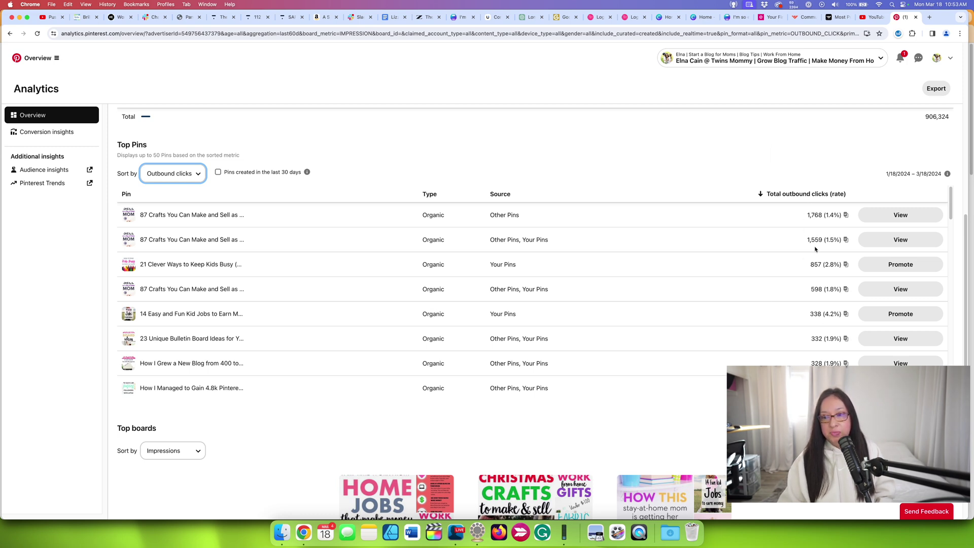
mouse_move(227, 236)
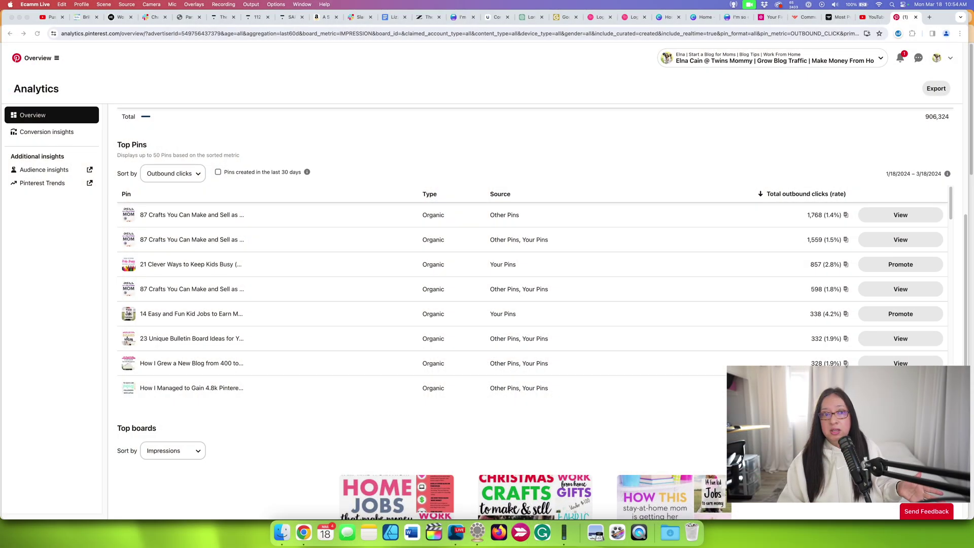
- Open the '21 Clever Ways to Keep Kids Busy' pin from the analytics Top Pins table
click(185, 132)
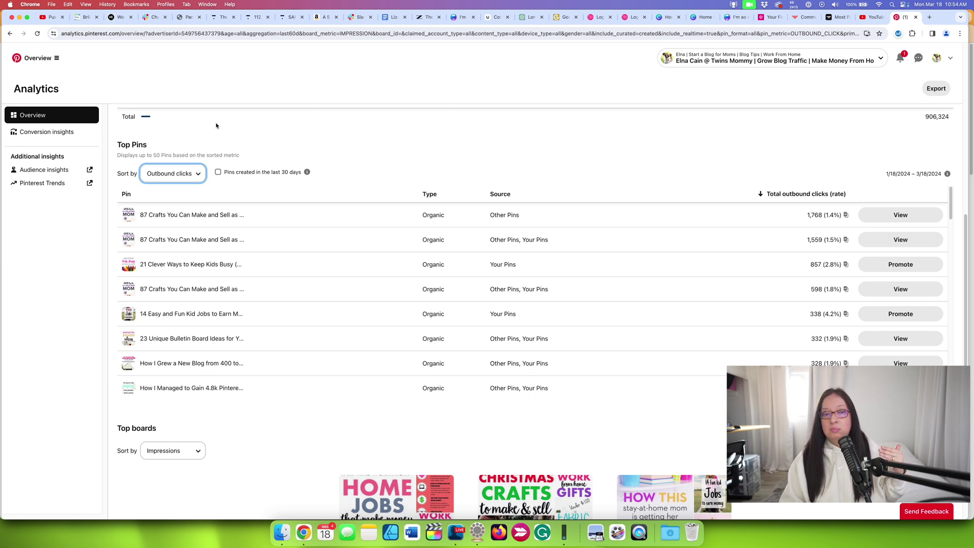
click(228, 264)
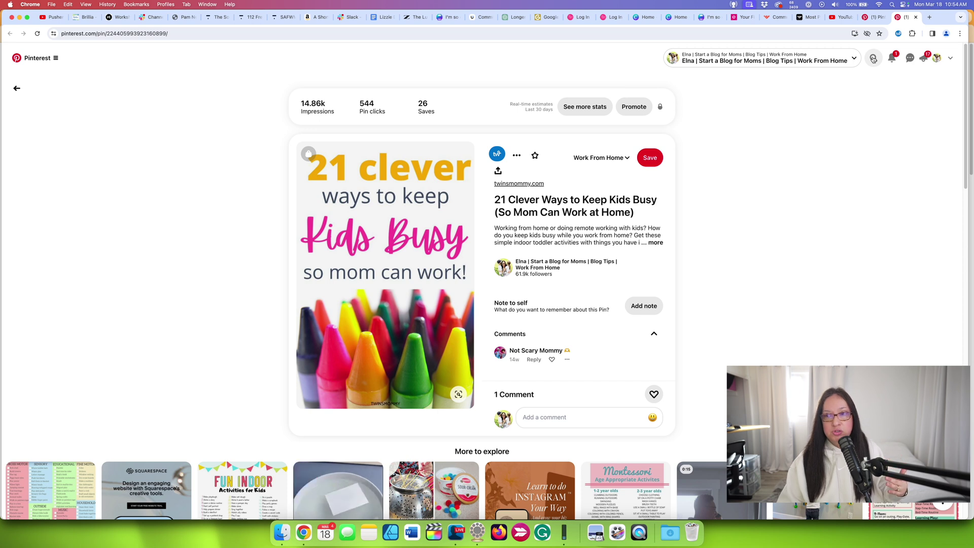
- Search Pinterest for 'indoor outdoor activities for kids' and open a new browser tab
click(873, 59)
text(indoor )
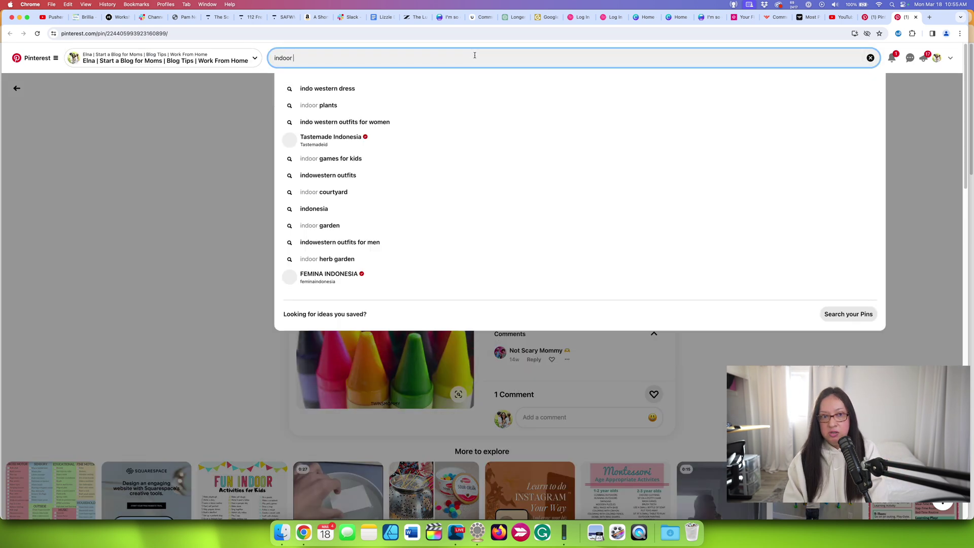
text(outdoor ac)
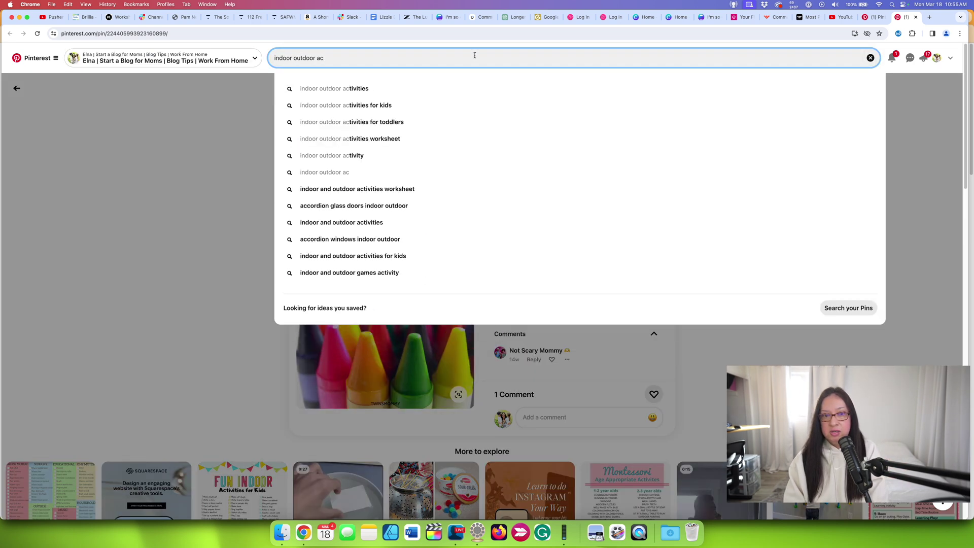
click(387, 105)
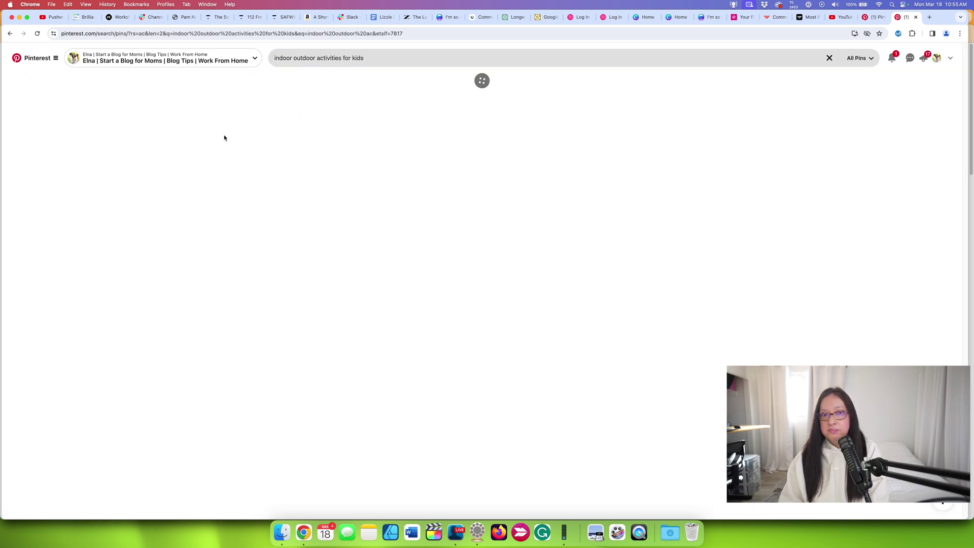
double_click(328, 59)
triple_click(327, 58)
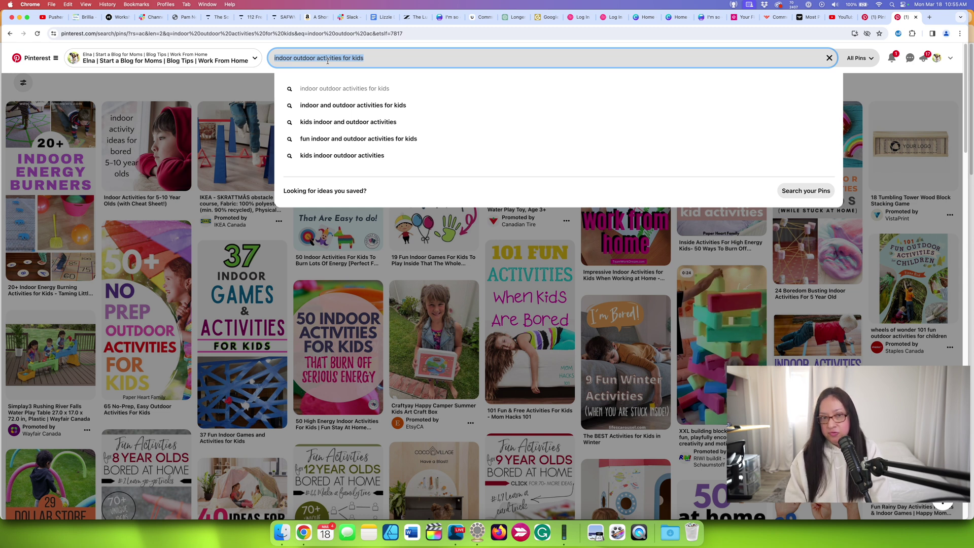
key(super+t)
- Go to canva.com, open the '18 clever DAD gift ideas' design and duplicate its first page
text(canva.com)
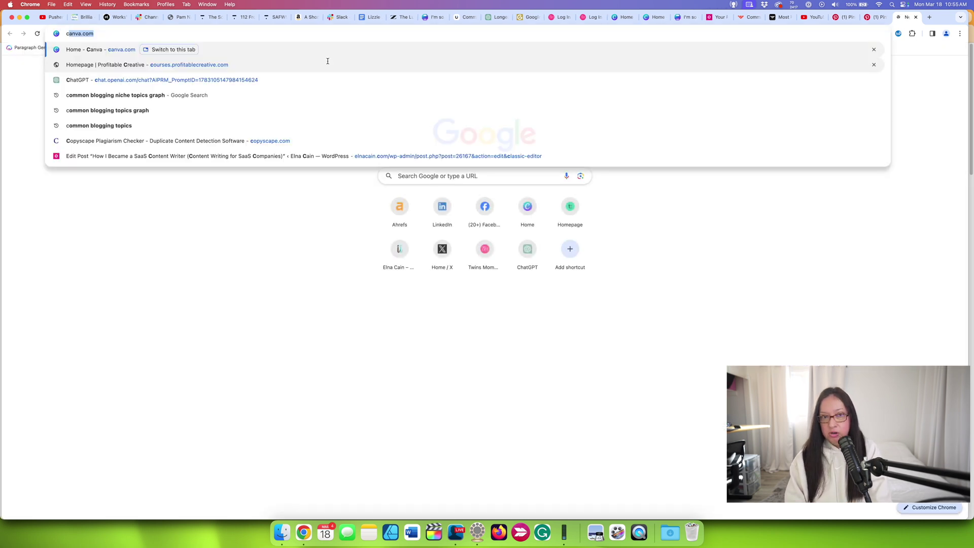
key(Return)
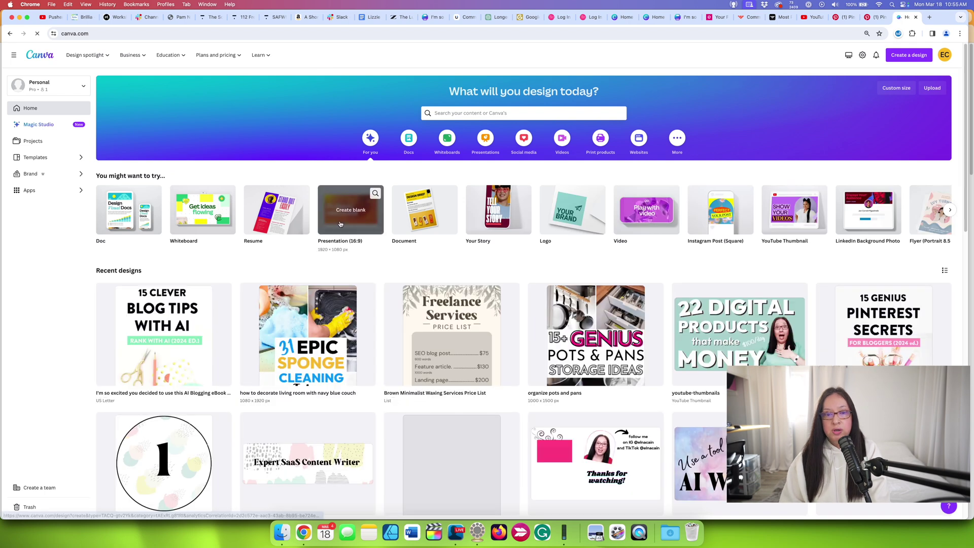
scroll(337, 220, down, 3)
scroll(340, 224, down, 10)
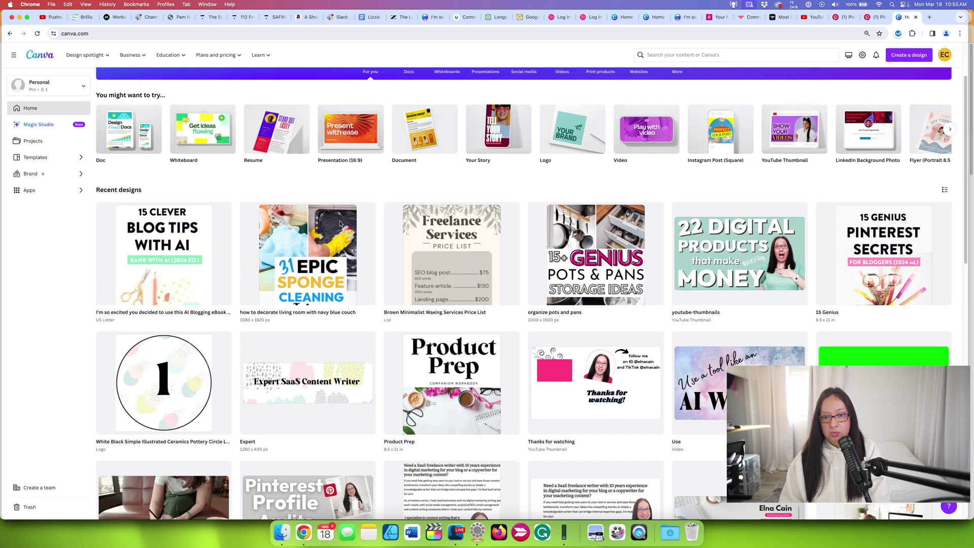
scroll(340, 224, down, 14)
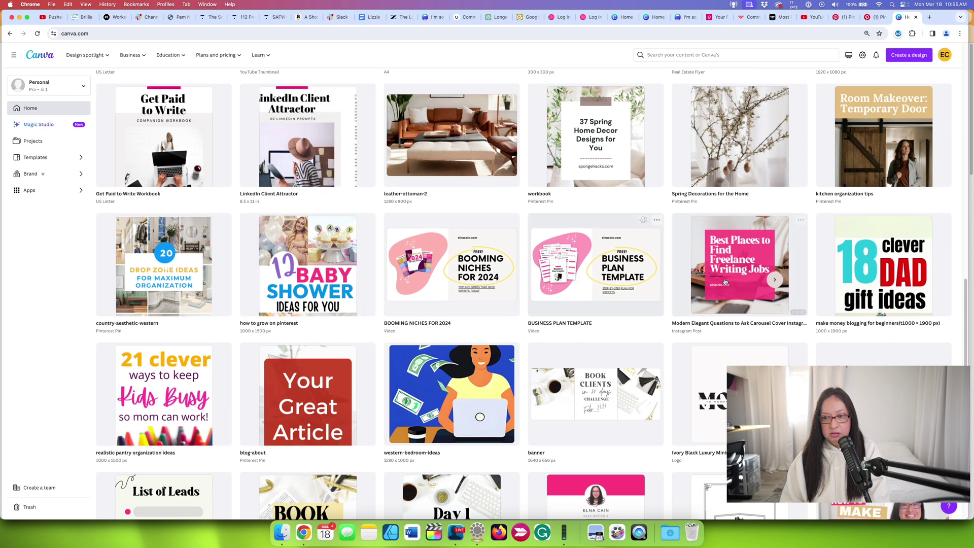
click(883, 269)
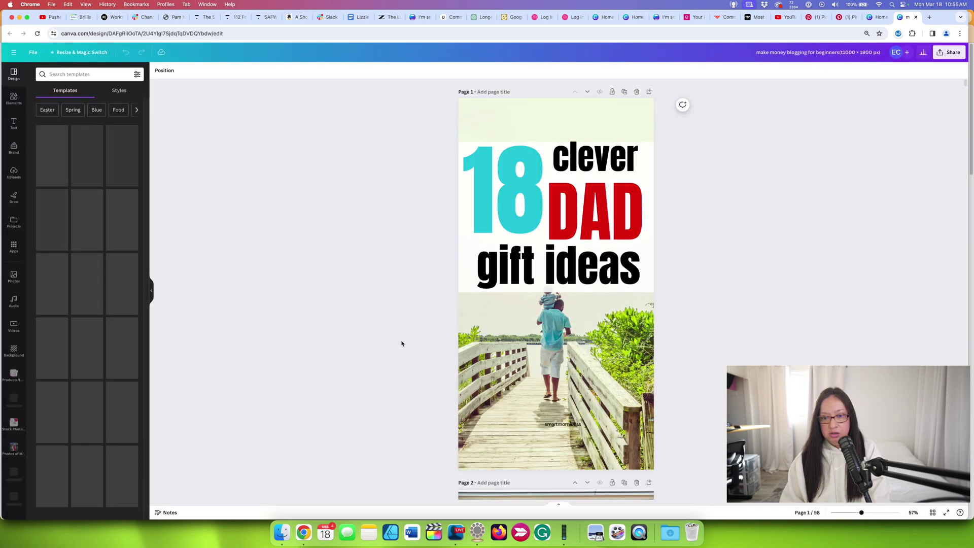
click(682, 104)
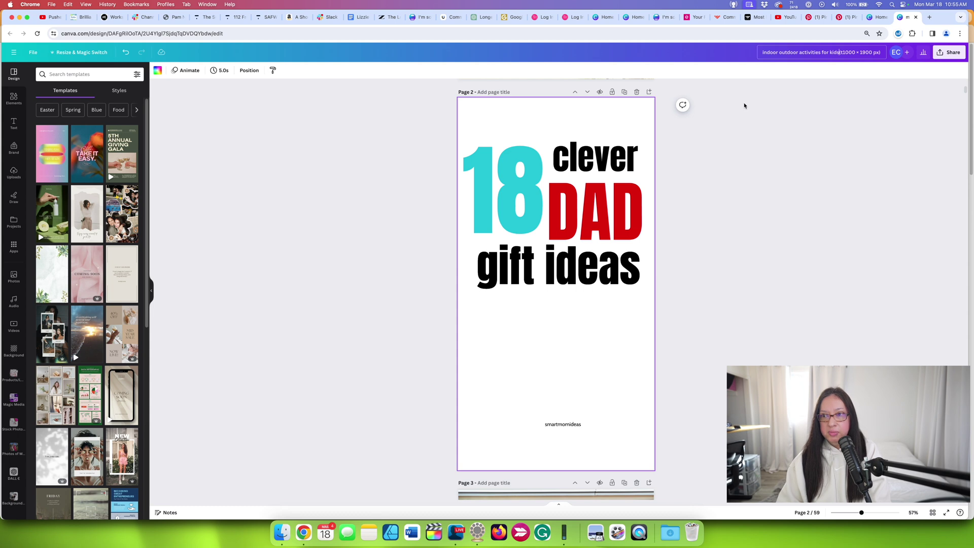
key(super+t)
- Search Google for 'twinsmommy.com keep kids busy' and open the '21 Clever Ways to Keep Kids Busy' post
text(twinsmommy.com keep kids busy)
key(Return)
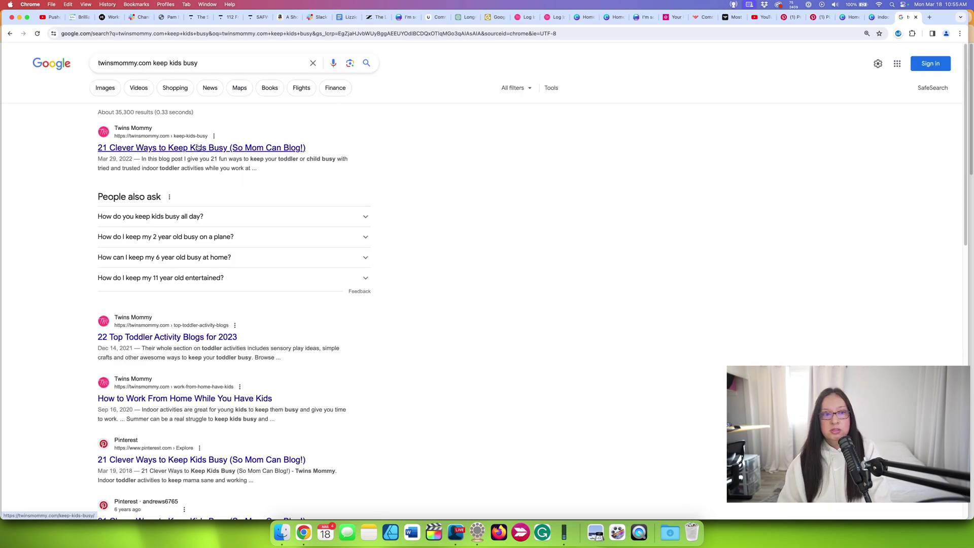
click(198, 147)
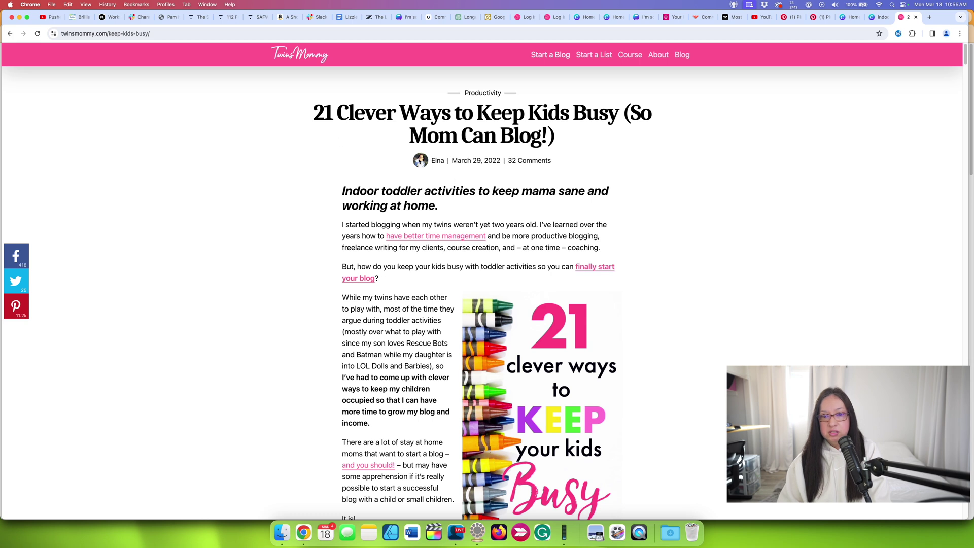
- Select the 'Indoor toddler activities' phrase in the blog post
drag(345, 191, 475, 193)
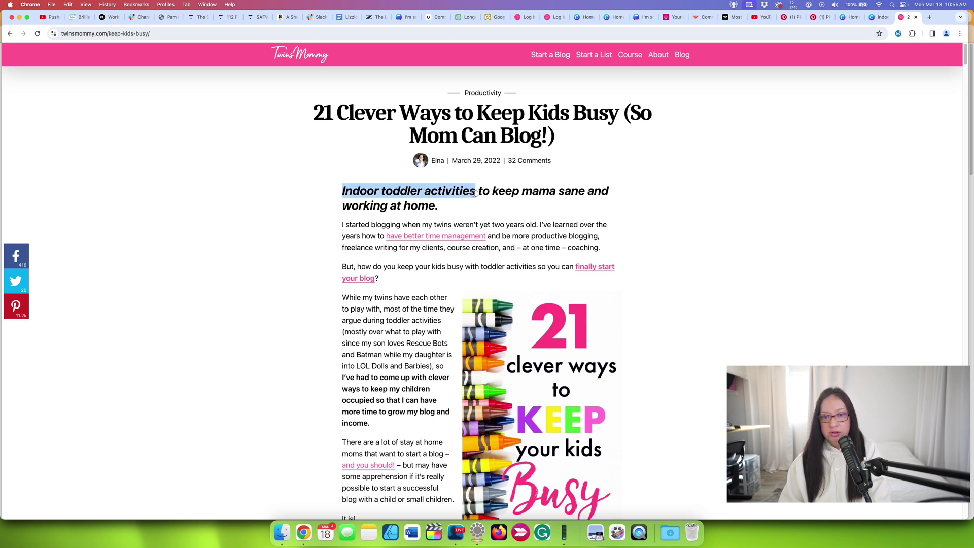
double_click(393, 192)
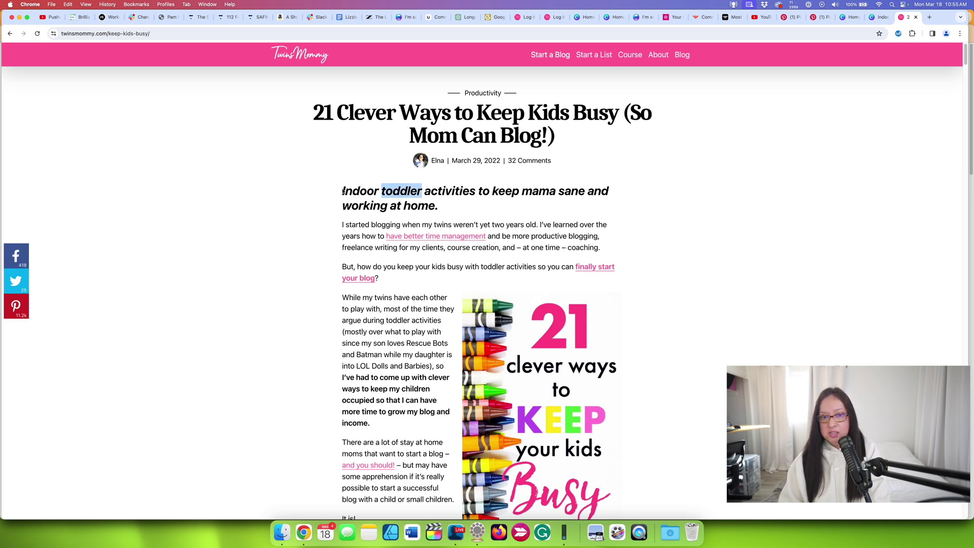
drag(343, 191, 469, 193)
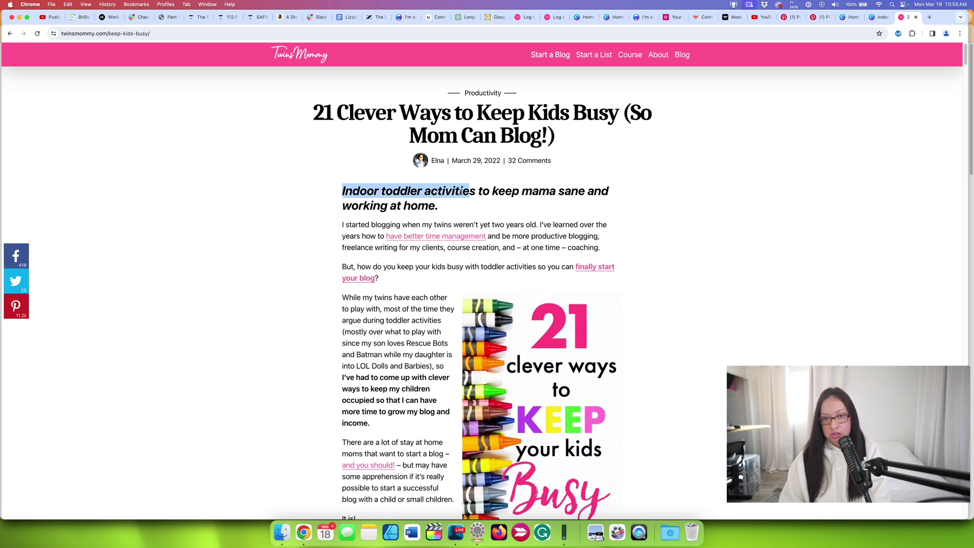
click(397, 192)
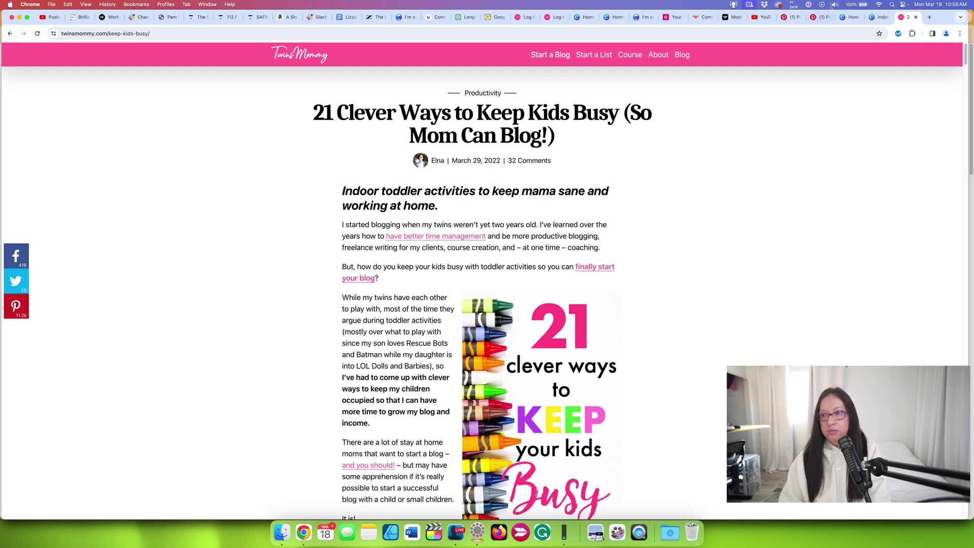
click(876, 20)
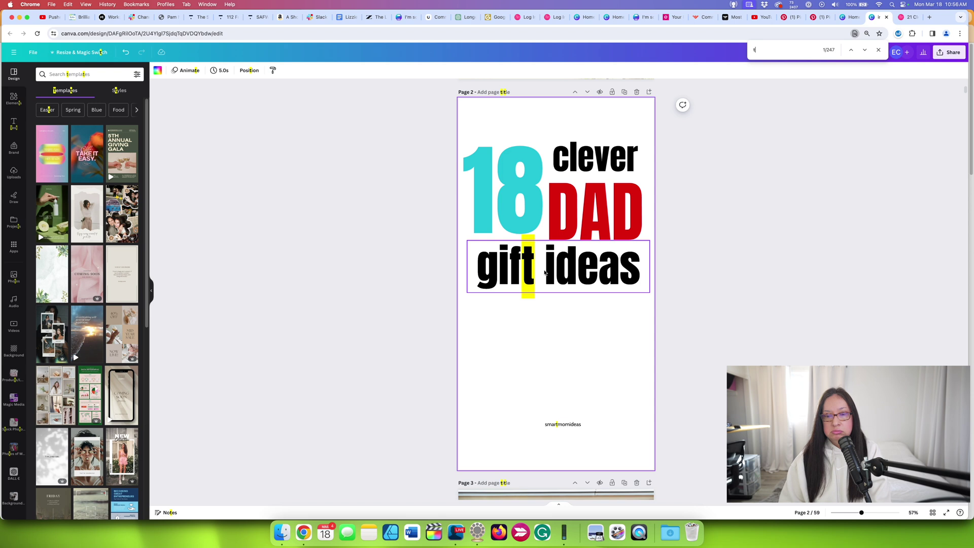
- Change the title's '18' to '21' and 'DAD' to 'indoor' on page 2
mouse_move(557, 275)
mouse_down()
mouse_move(533, 284)
mouse_move(561, 278)
mouse_up()
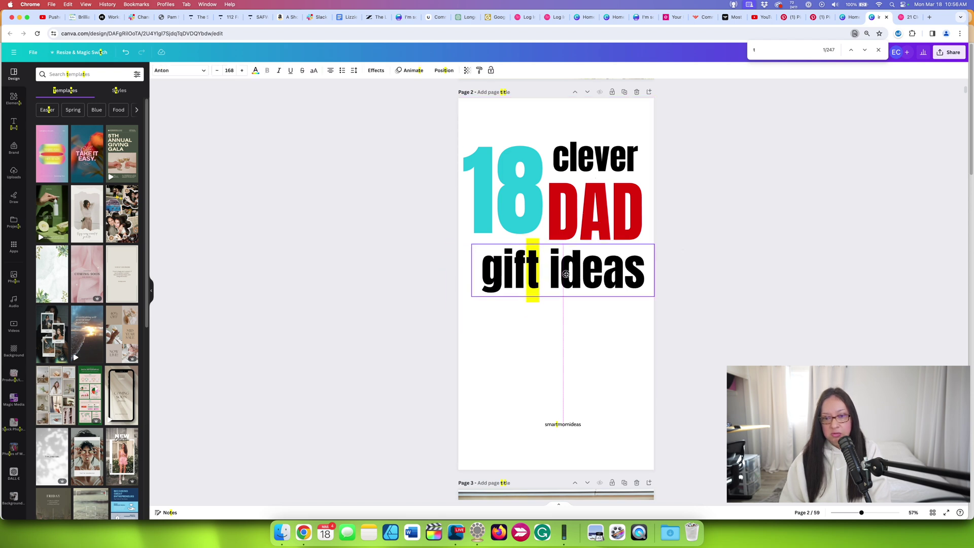
click(495, 189)
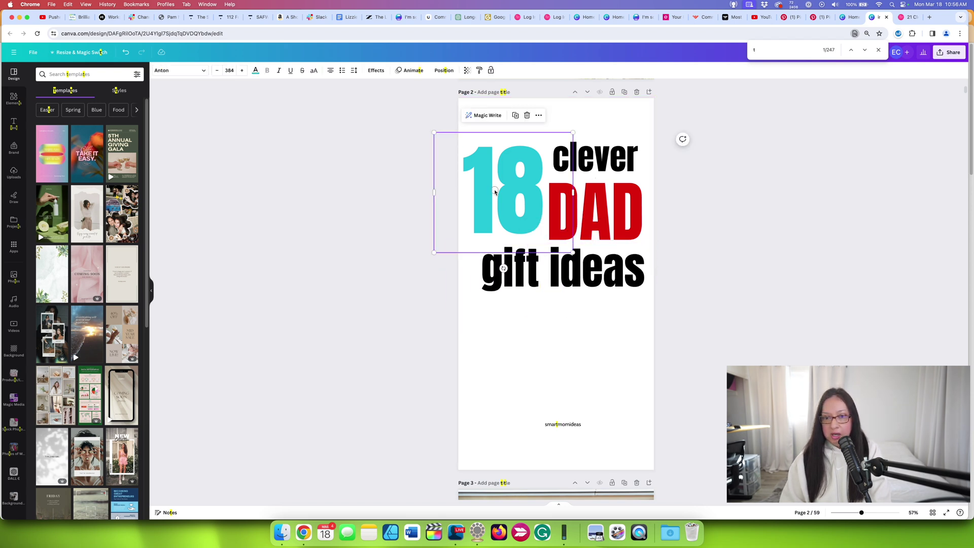
click(495, 189)
text(21)
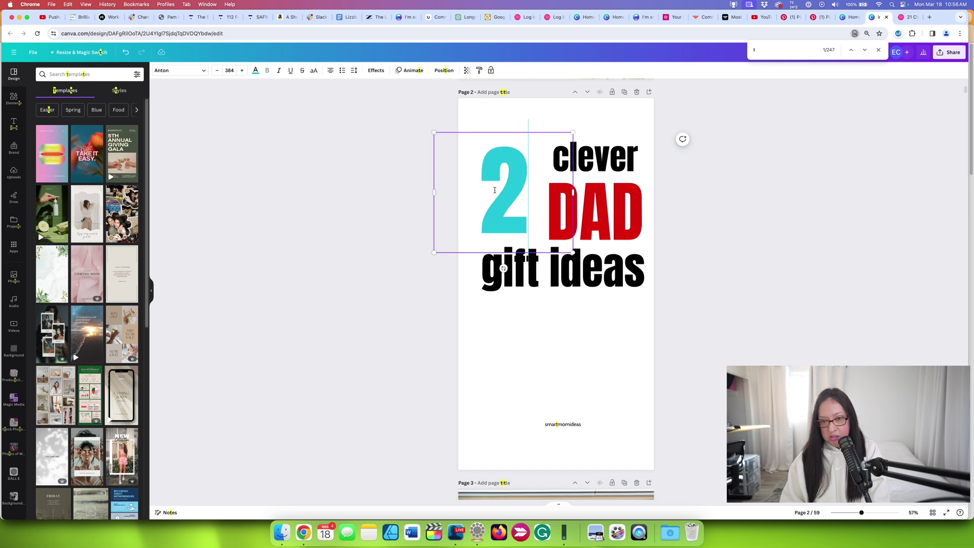
click(624, 217)
text(indoor)
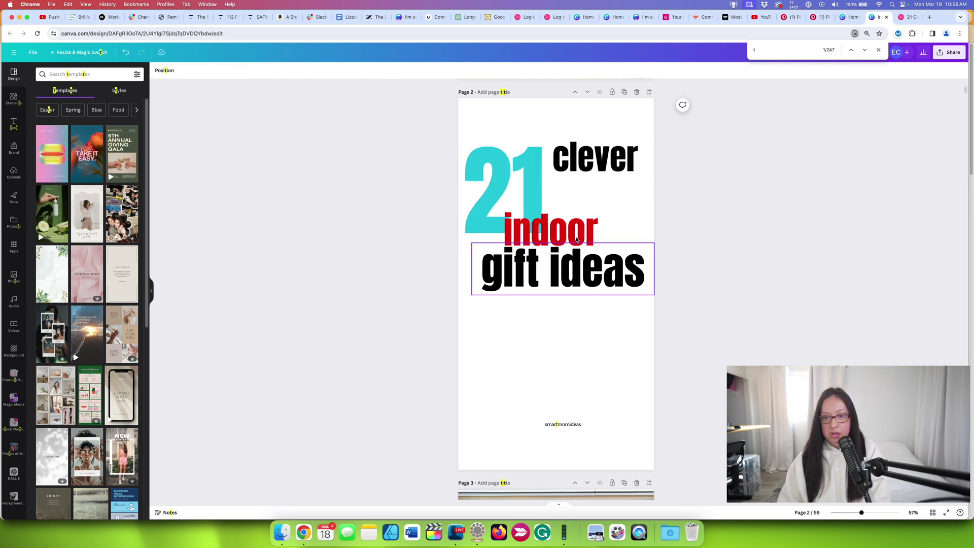
- Extend the title with '& outdoor' and replace 'gift ideas' with 'activities'
click(622, 198)
double_click(622, 198)
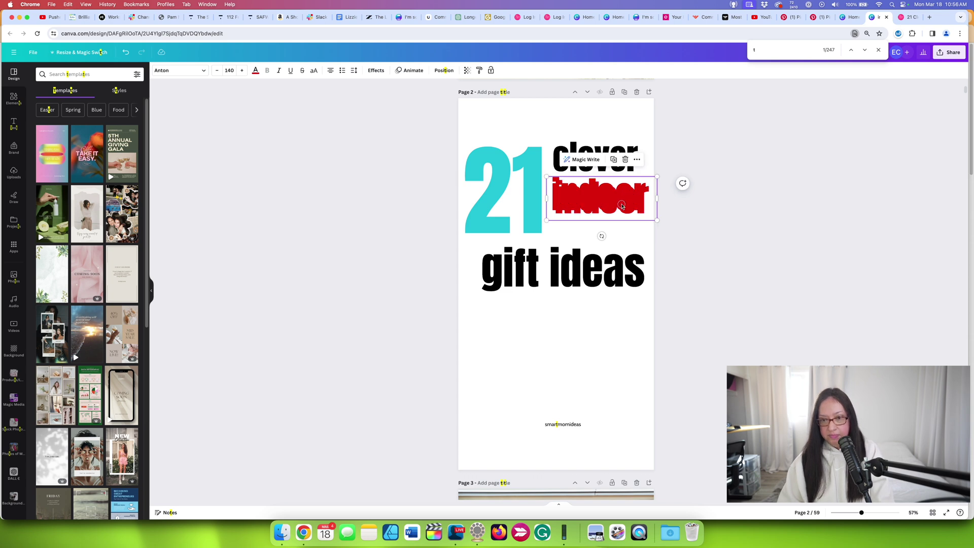
key(End)
text(& outdoor)
triple_click(509, 269)
text(activities)
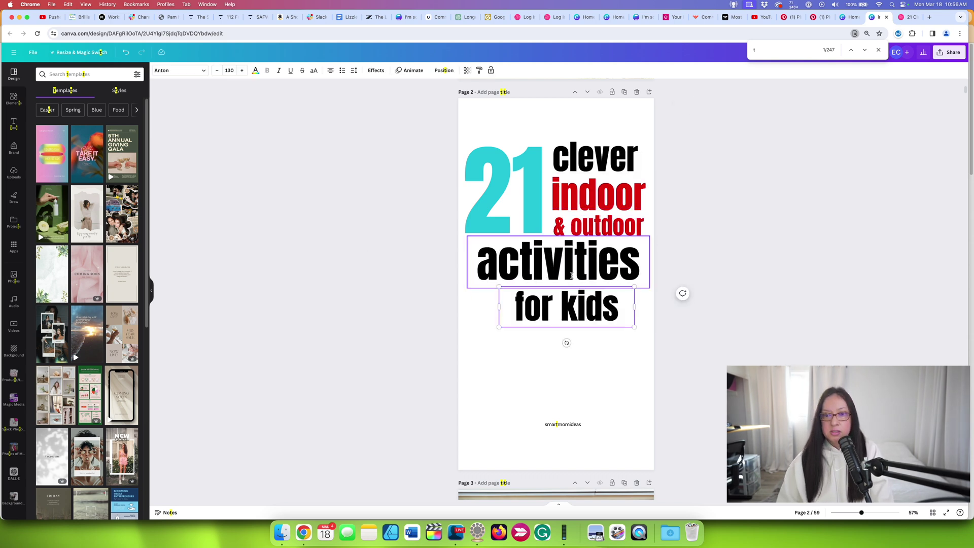
click(368, 296)
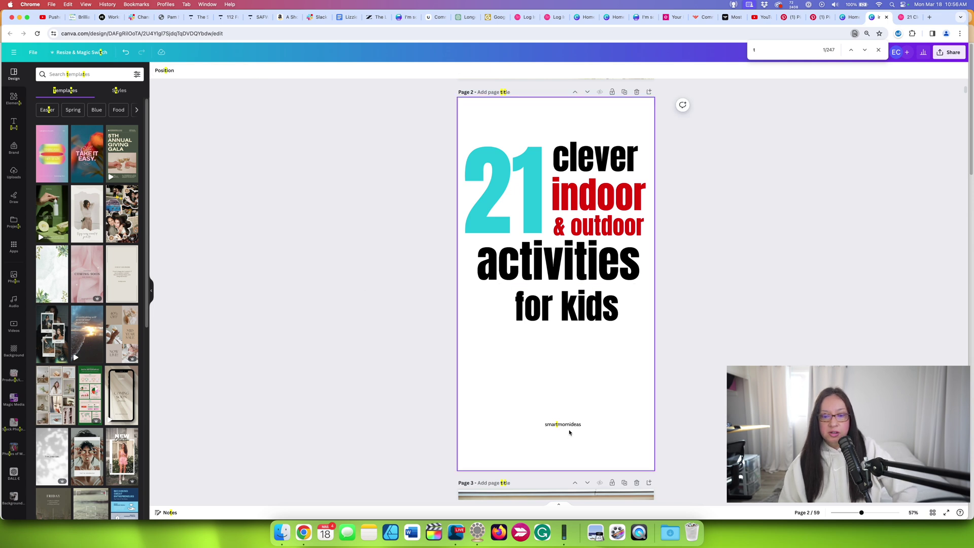
- Move the footer credit lower and change it to 'twinsmommy.com'
drag(568, 429, 568, 460)
text(twinsmommy.com)
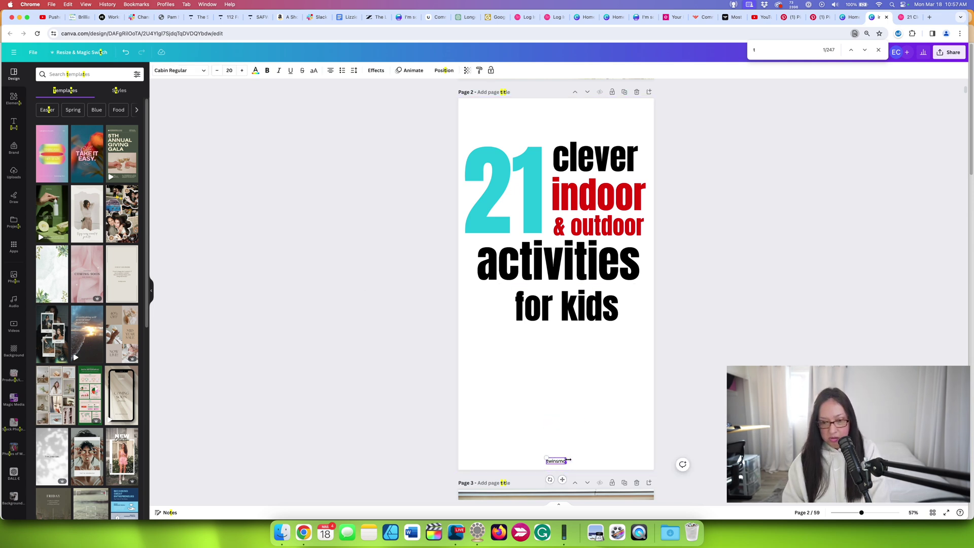
click(386, 365)
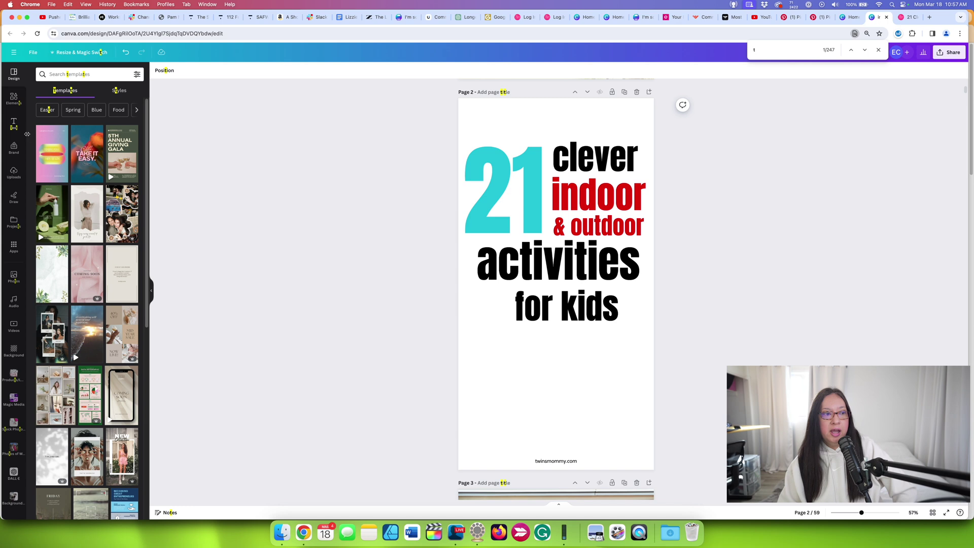
click(908, 16)
scroll(410, 276, down, 5)
scroll(410, 275, down, 15)
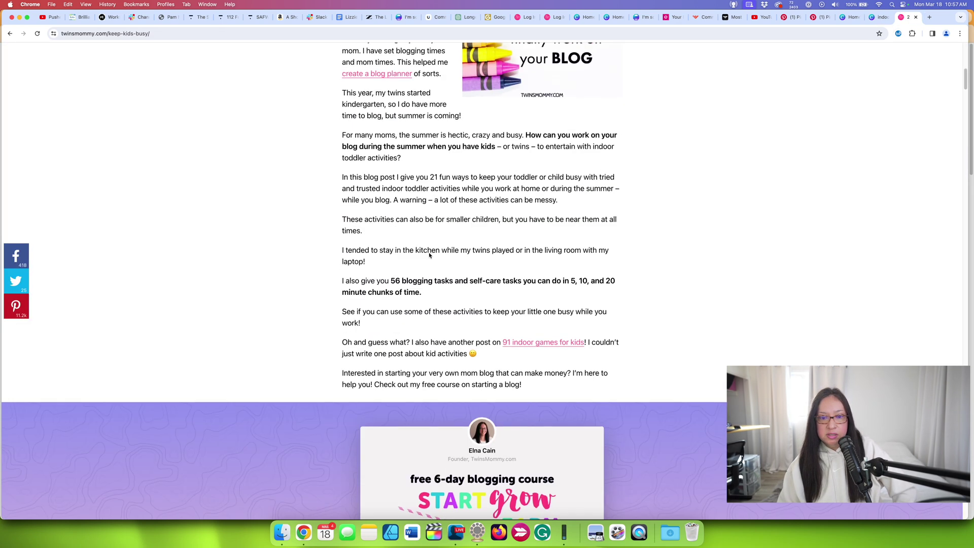
scroll(327, 265, down, 15)
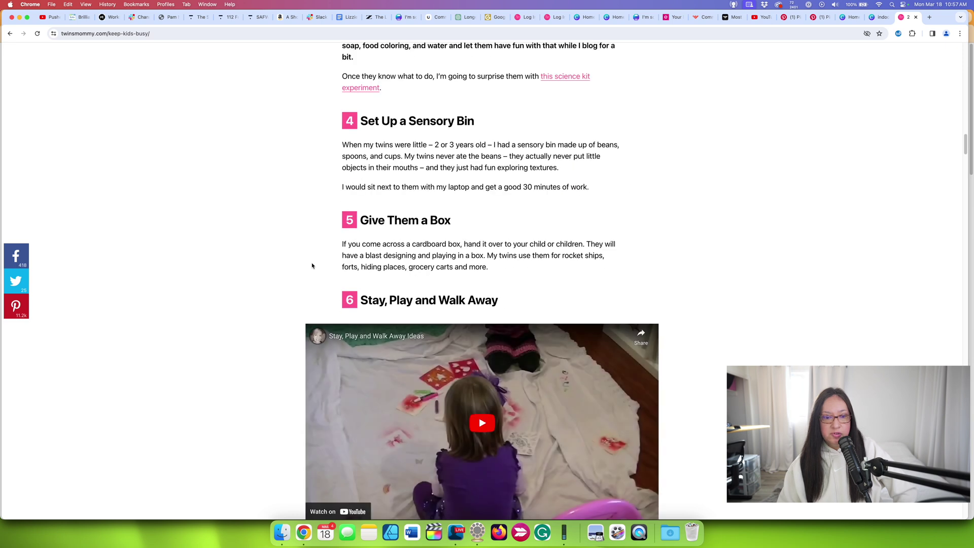
scroll(312, 265, down, 4)
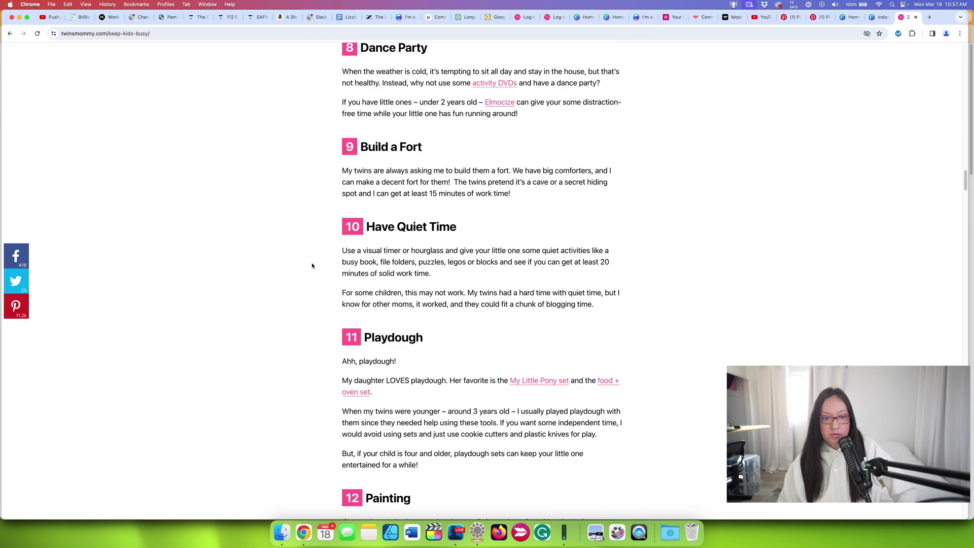
scroll(335, 247, down, 1)
scroll(456, 203, up, 3)
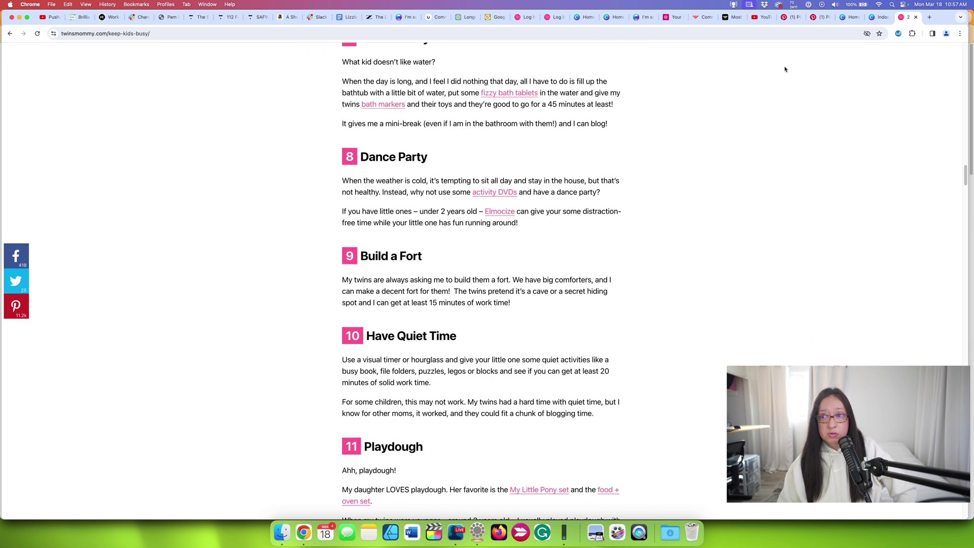
click(880, 17)
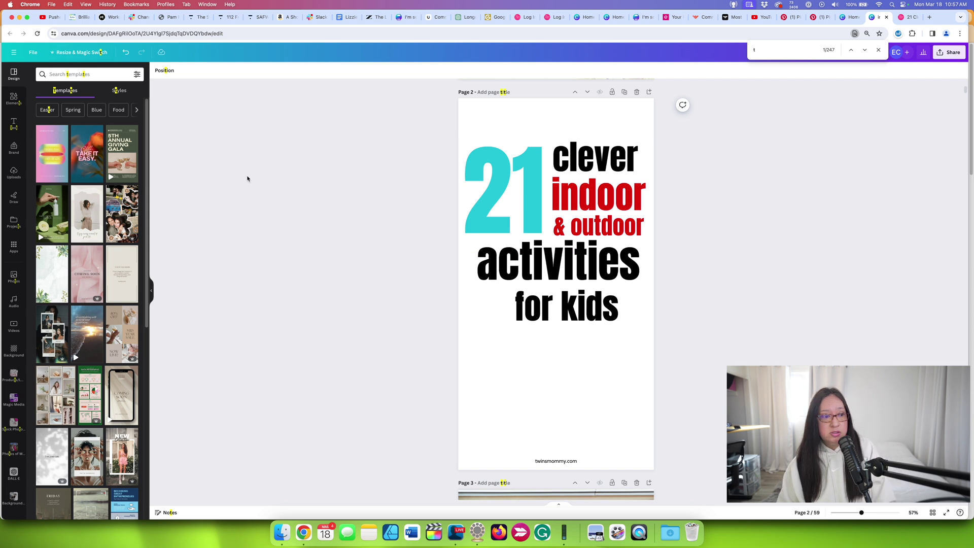
- Add a vertical 'kid fort indoor' teepee photo as the page 2 background
click(164, 70)
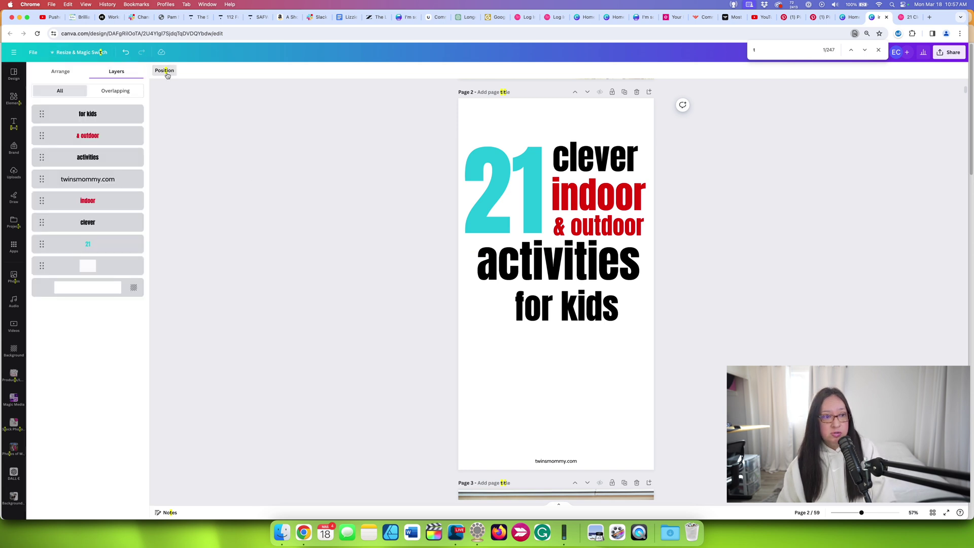
click(14, 98)
click(14, 279)
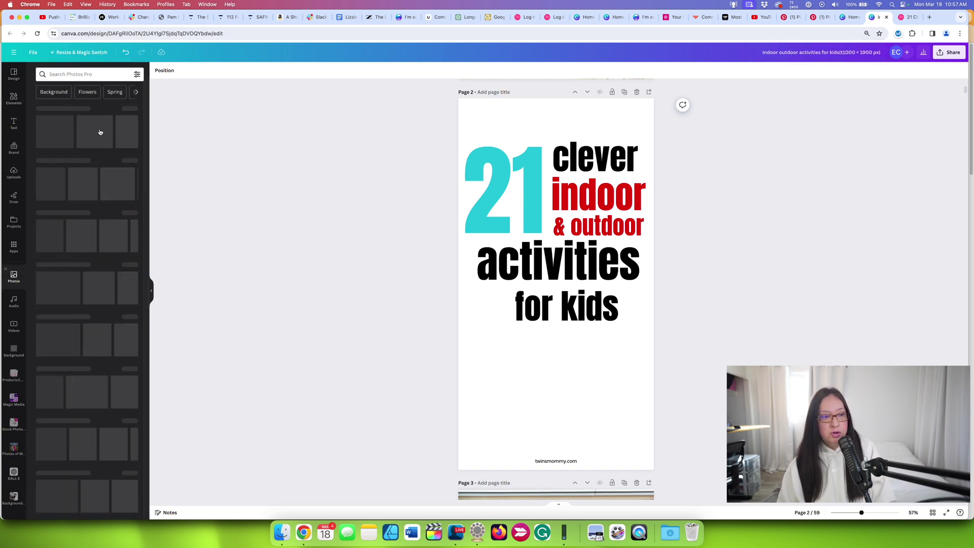
click(109, 74)
text(kid fort indoor)
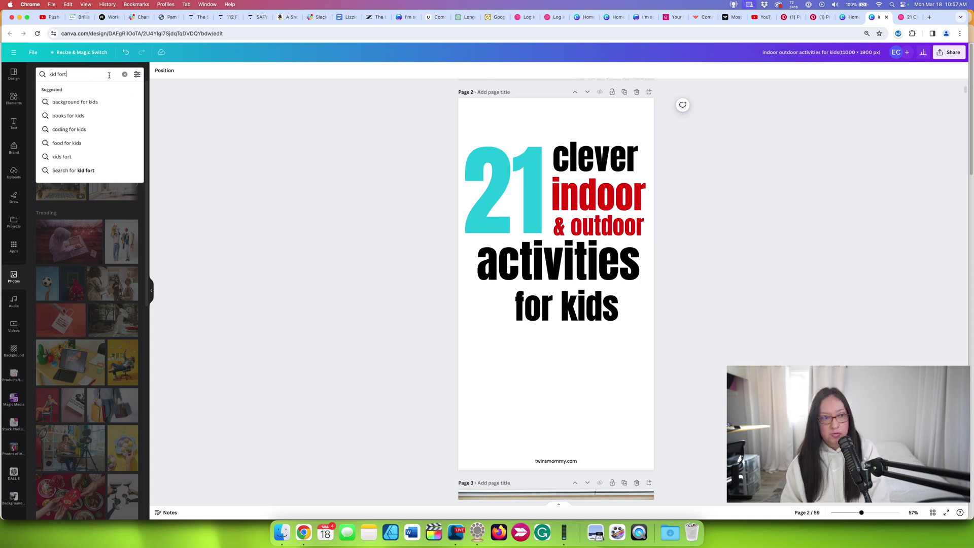
key(Return)
click(137, 74)
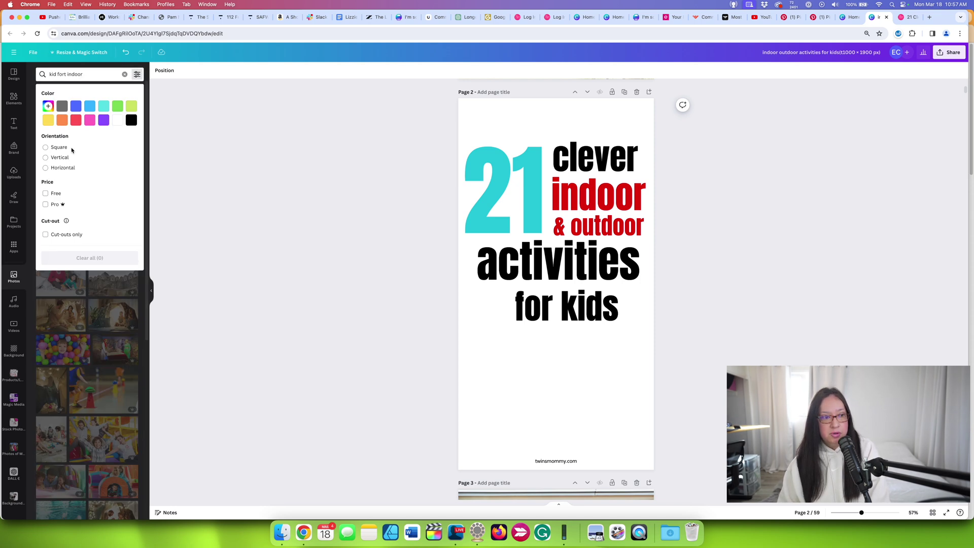
click(57, 157)
click(144, 139)
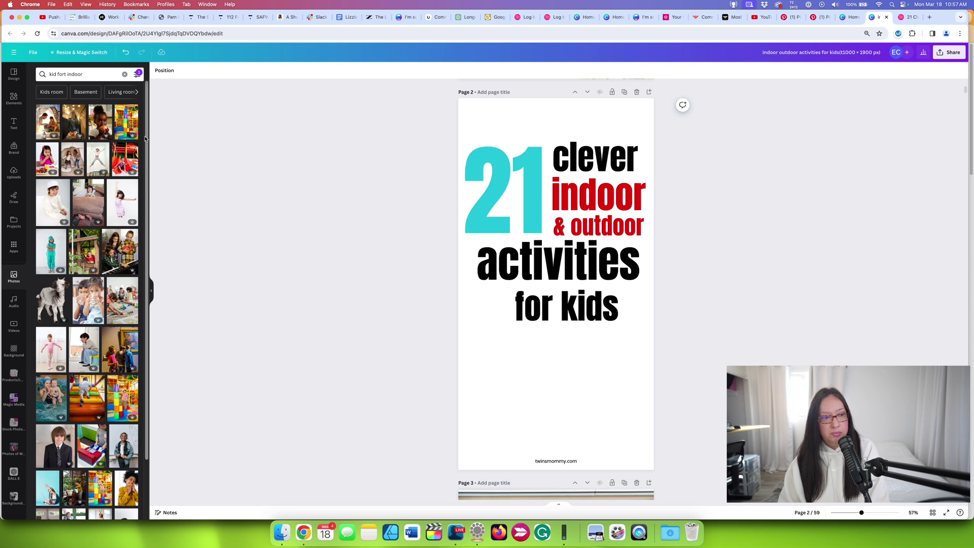
scroll(127, 150, down, 5)
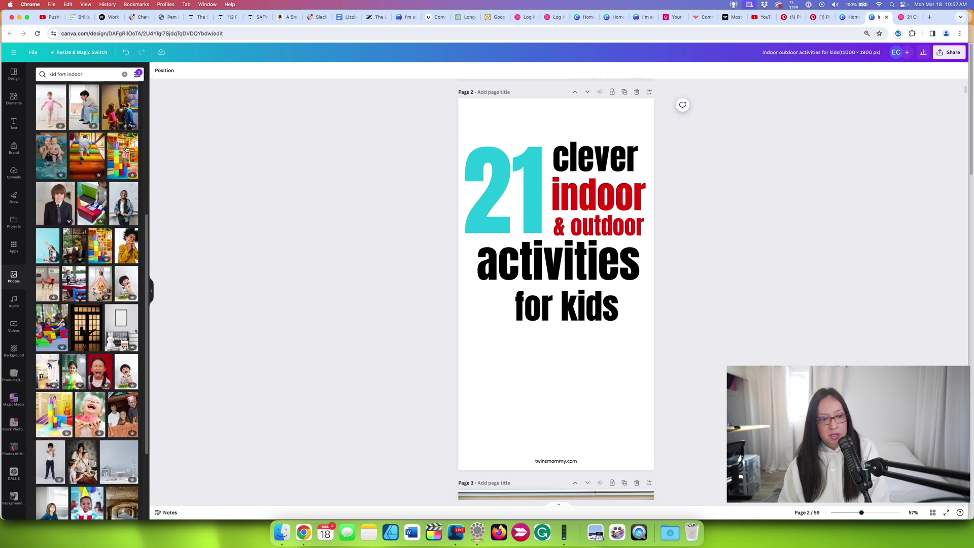
scroll(126, 149, down, 1)
drag(100, 254, 533, 254)
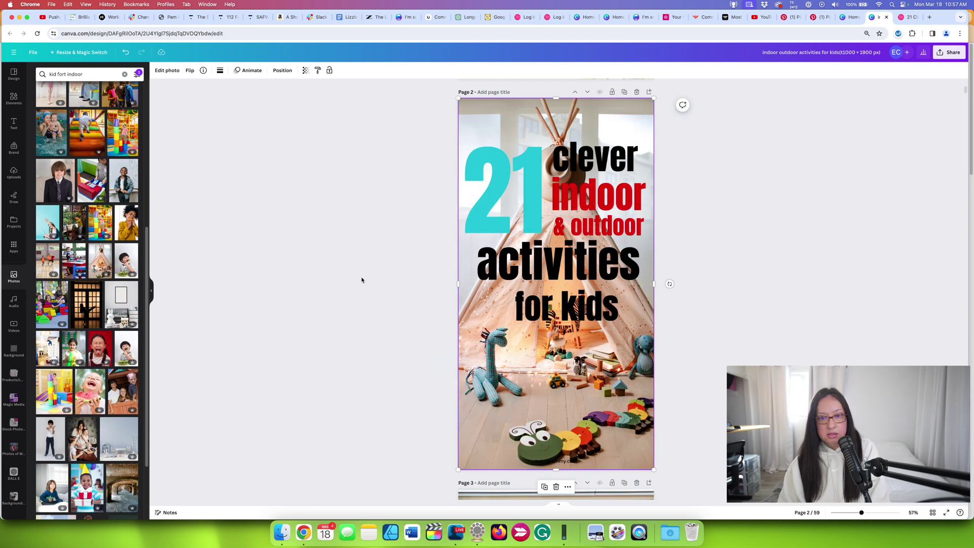
click(361, 279)
- Add a white square shape behind the title to keep it readable
click(13, 98)
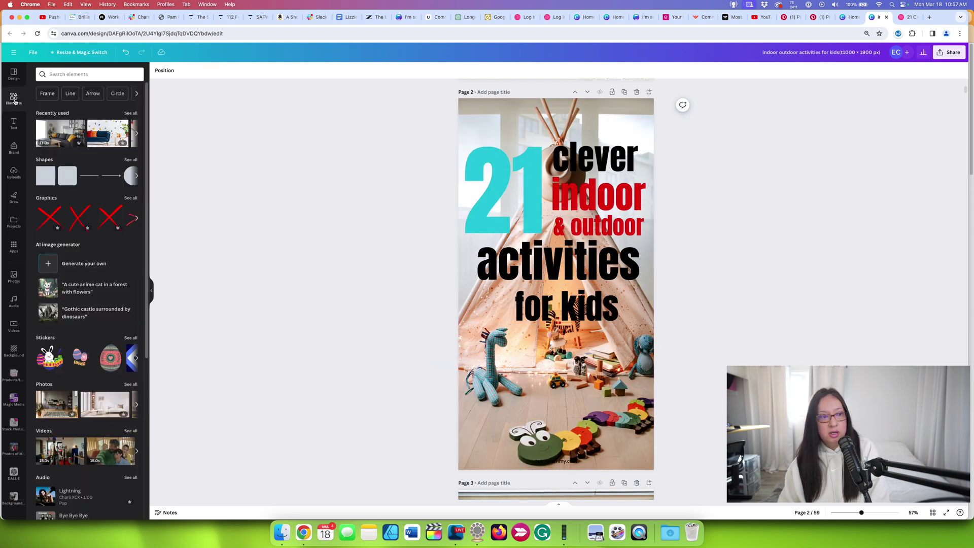
click(45, 173)
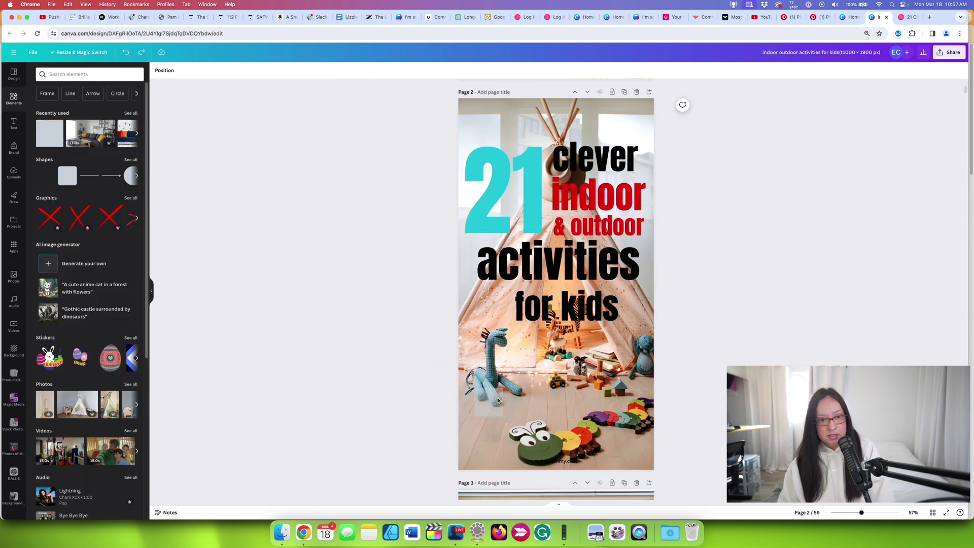
click(192, 70)
click(77, 431)
click(577, 406)
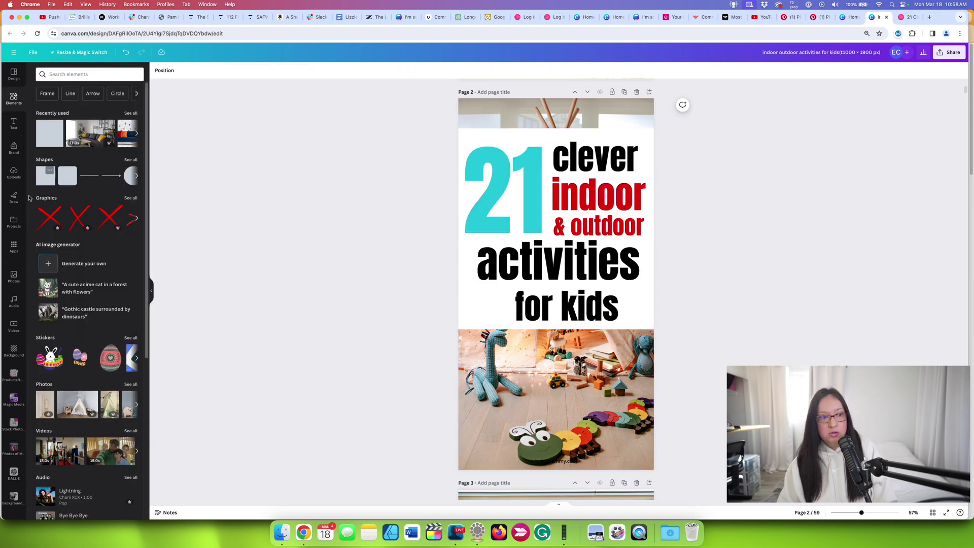
click(14, 277)
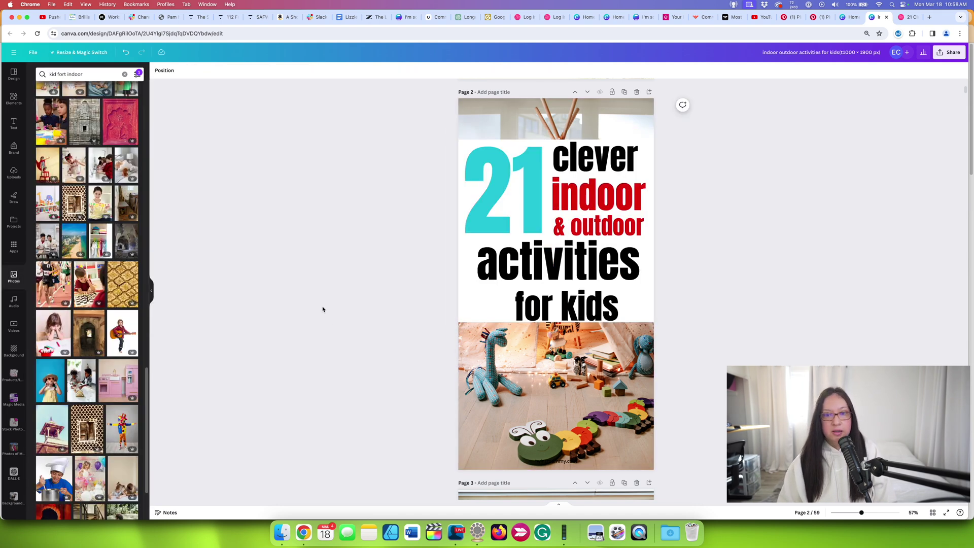
click(472, 178)
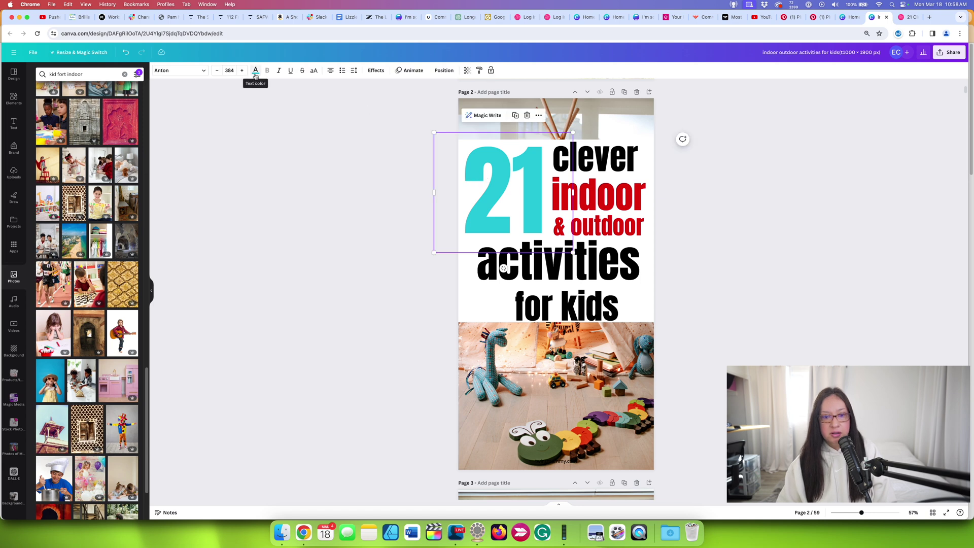
- Colour the title text: 'for kids' purple, 'indoor' pink, '& outdoor' yellow
click(609, 311)
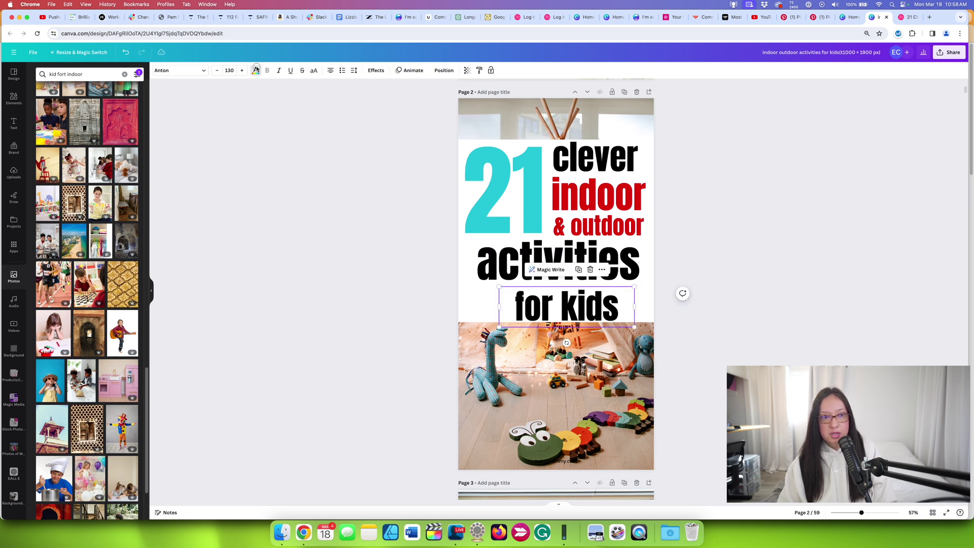
click(255, 70)
click(132, 186)
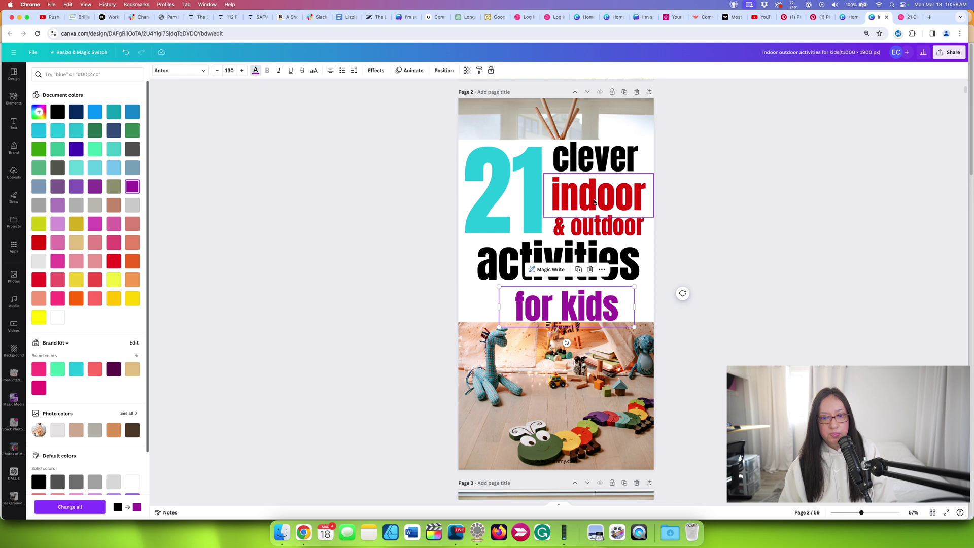
click(599, 195)
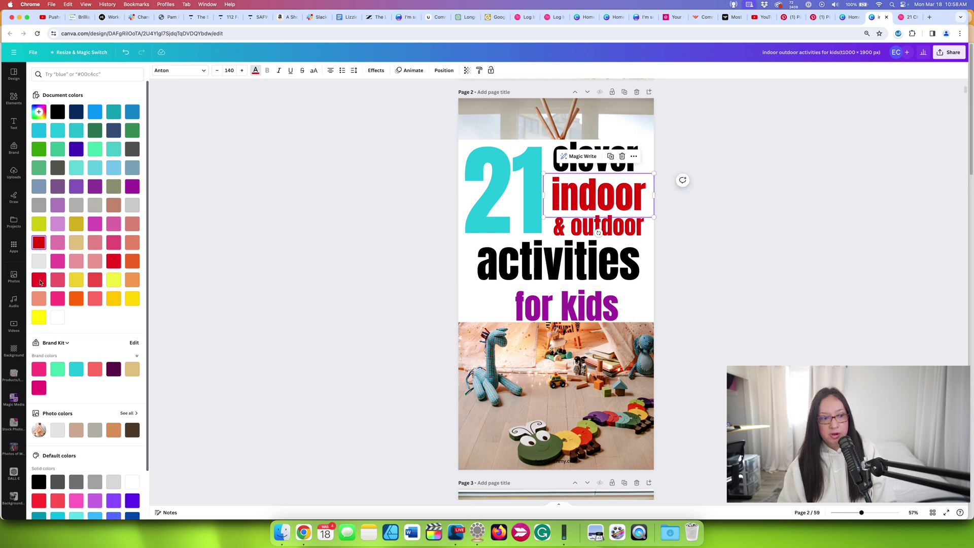
click(57, 298)
key(Tab)
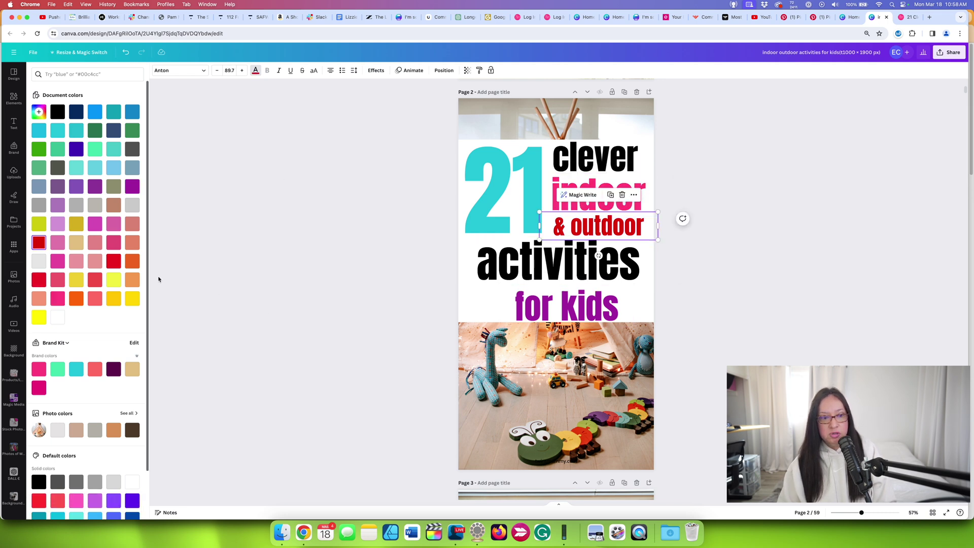
click(132, 298)
key(Escape)
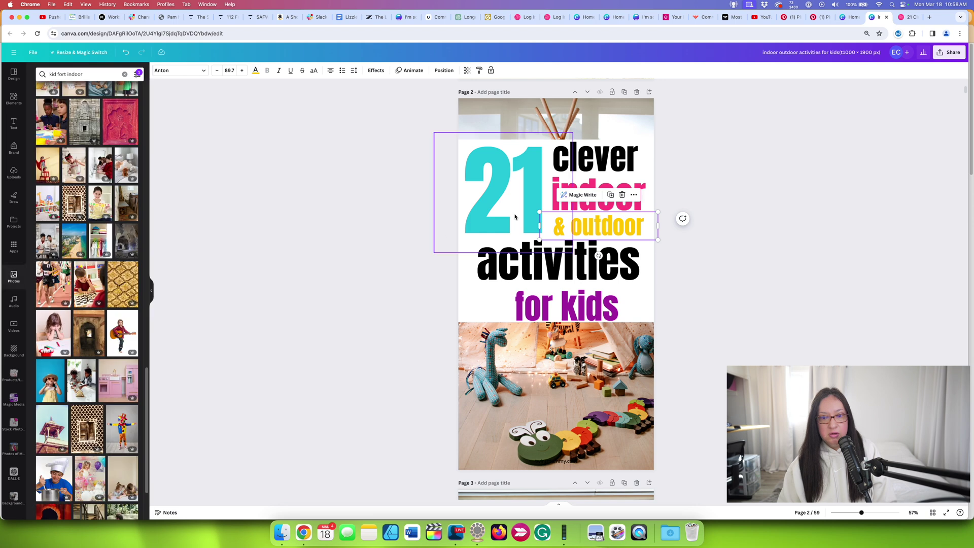
- Enlarge the '& outdoor' text slightly and shift it left
drag(658, 212, 630, 224)
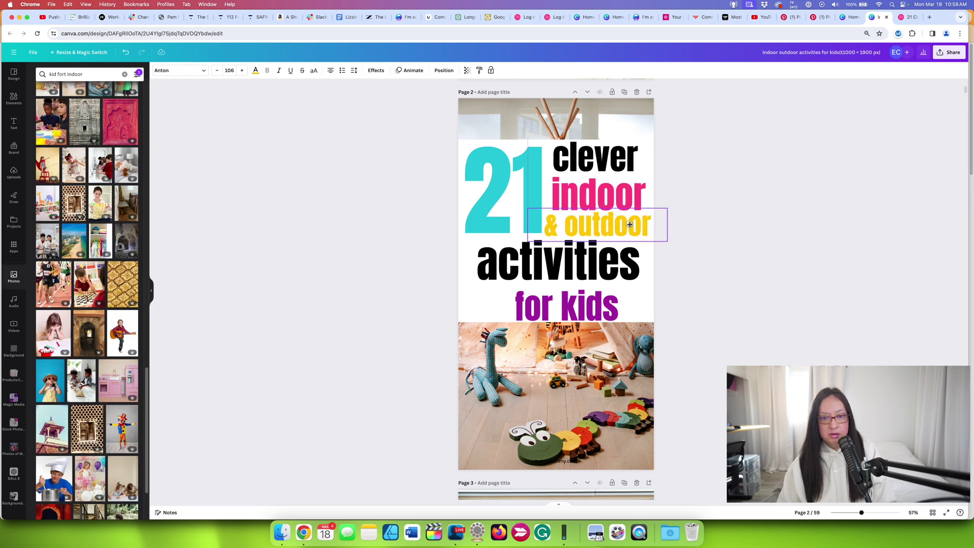
key(super+z)
key(super+z)
key(super+z)
key(super+z)
key(super+z)
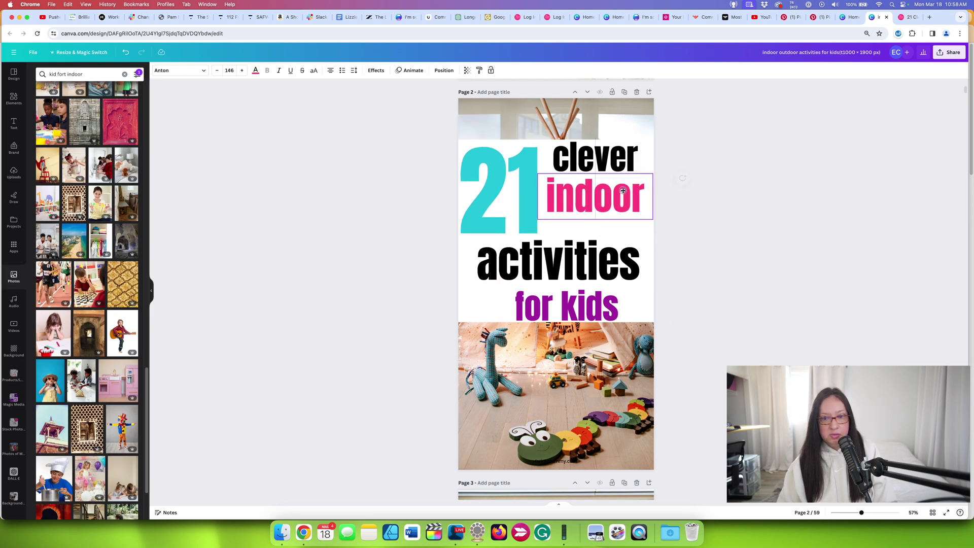
click(621, 194)
key(super+shift+z)
key(super+shift+z)
key(super+shift+z)
key(super+shift+z)
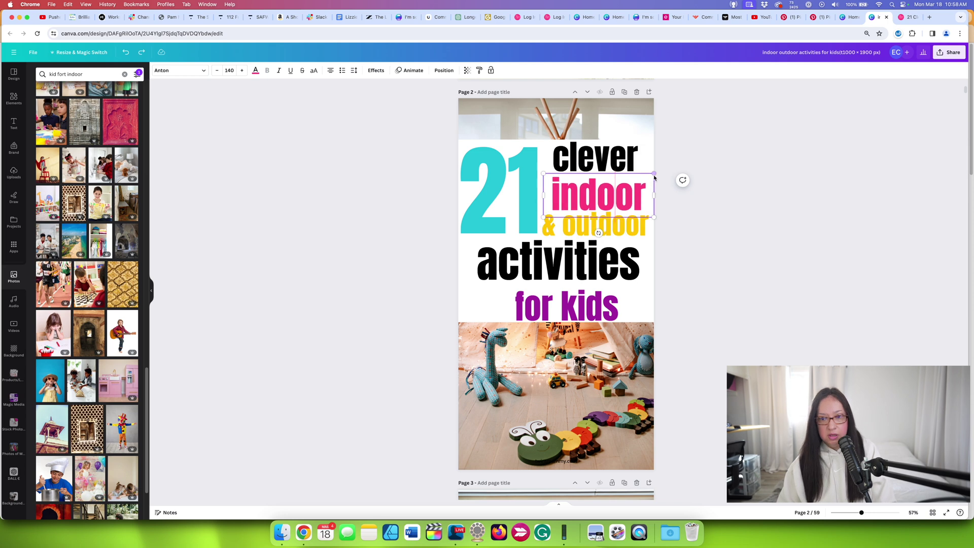
click(948, 52)
- Download the pin as a PNG, then switch to Pinterest and open its main menu
click(949, 225)
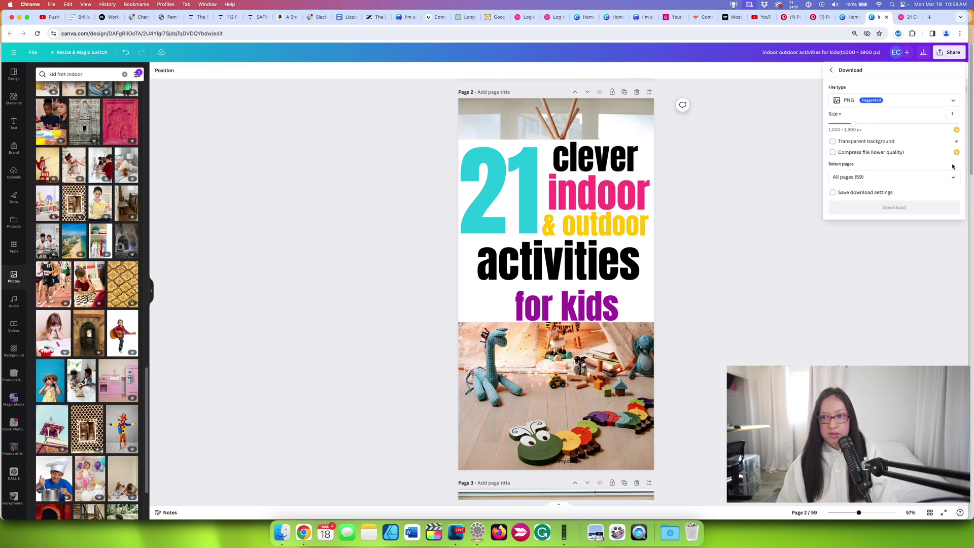
click(948, 209)
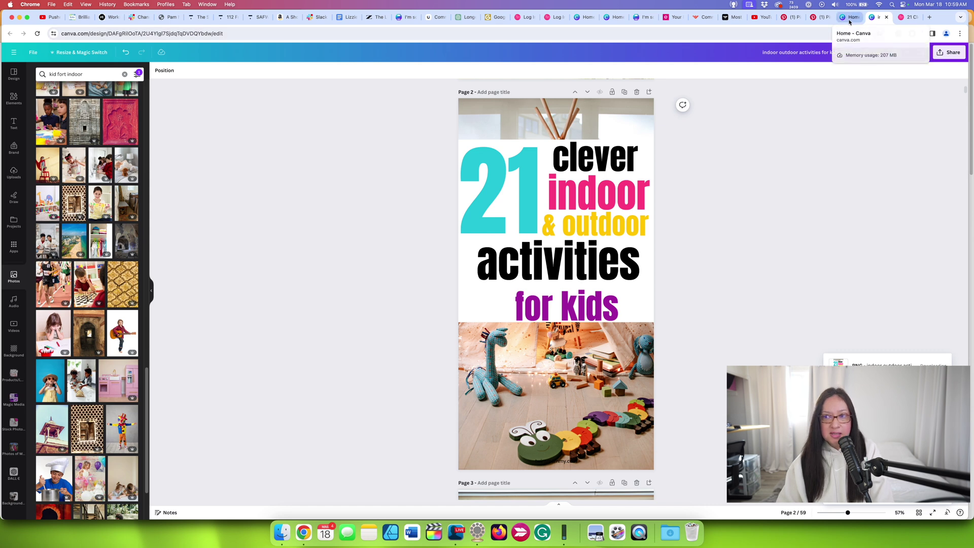
click(908, 17)
click(752, 33)
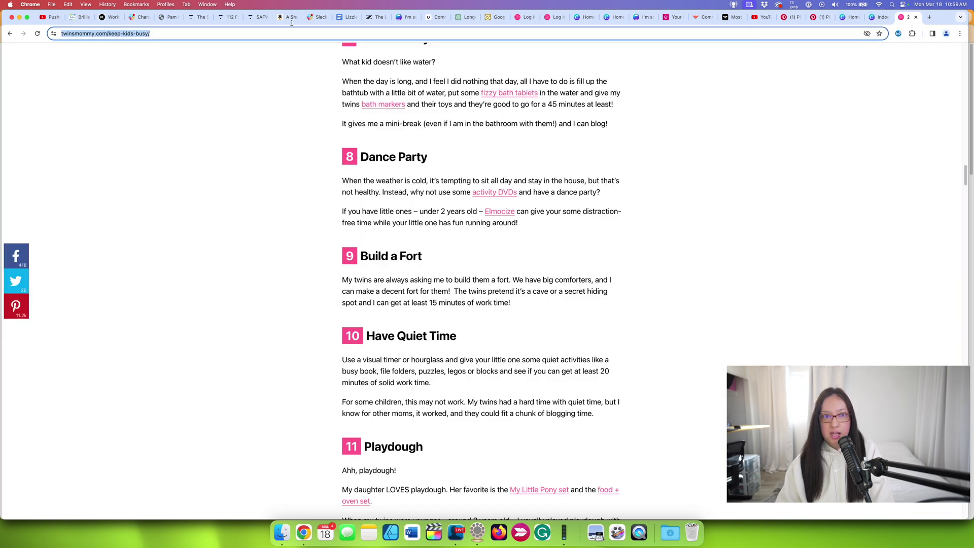
click(165, 4)
click(167, 4)
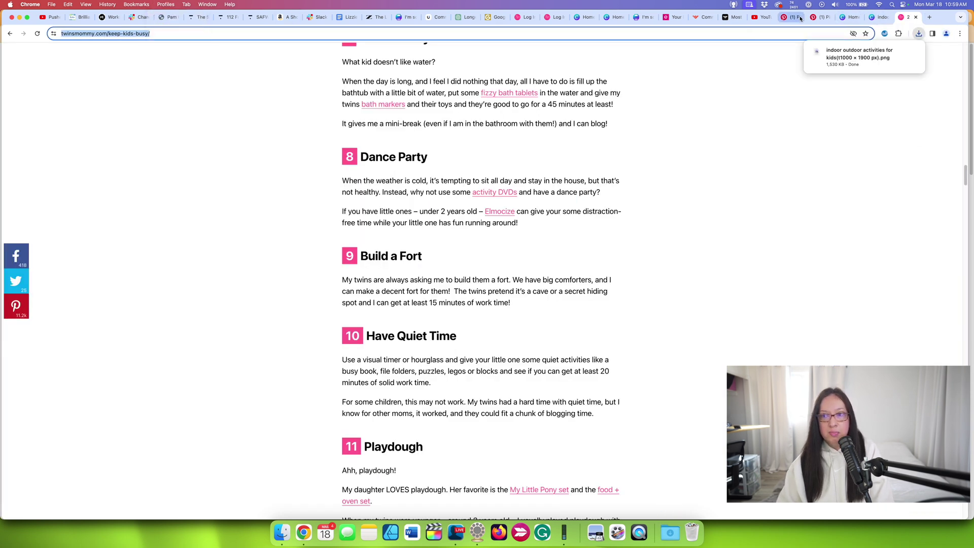
click(813, 17)
click(55, 57)
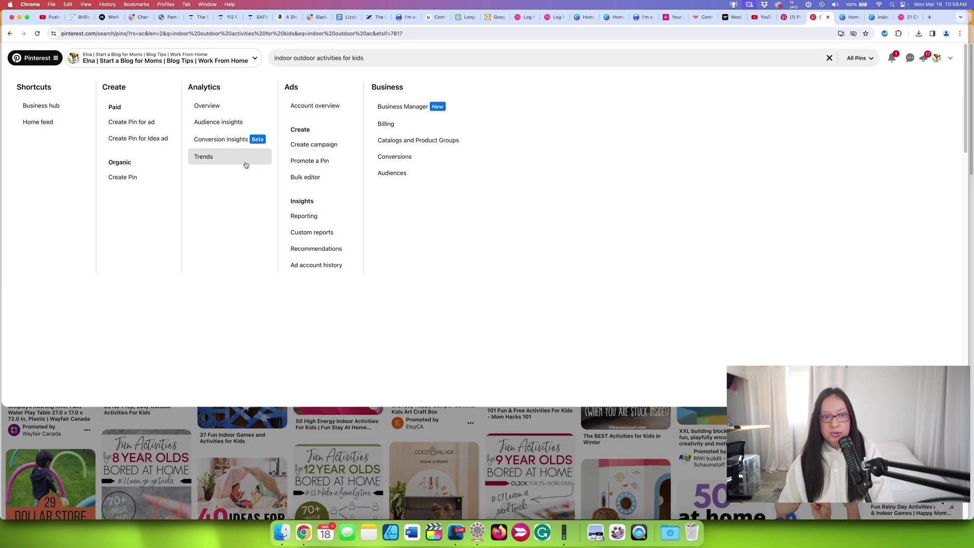
- Start a new pin and upload the downloaded kids activities PNG from Downloads
click(122, 179)
click(670, 532)
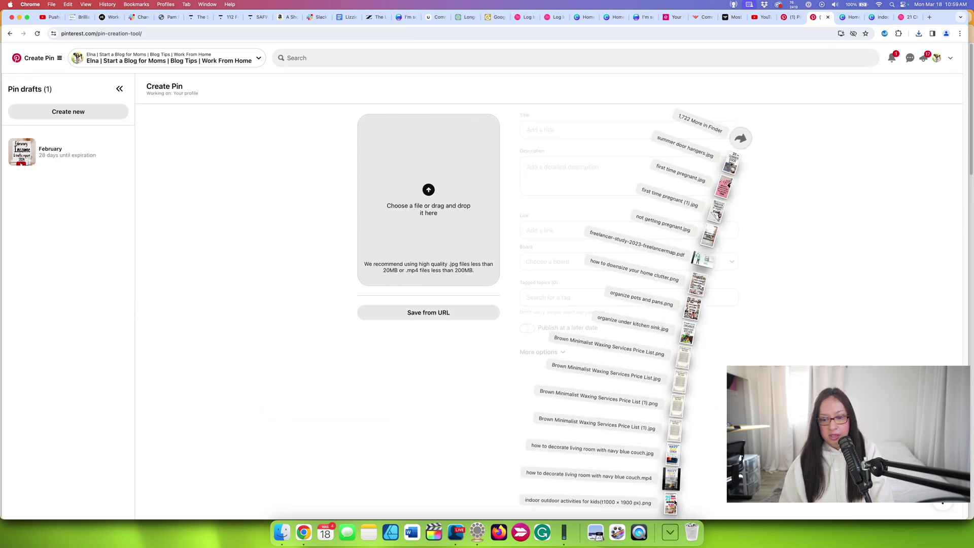
drag(688, 498, 421, 243)
- Enter the title '21 Clever Indoor & Outdoor Kid Activities to Do Now' and the description
click(582, 132)
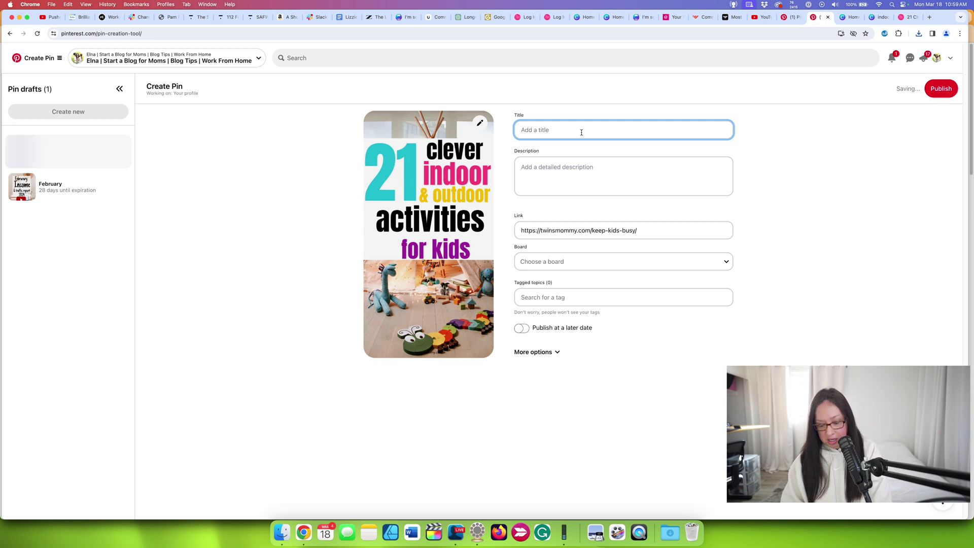
text(21 Clever Indoor & O)
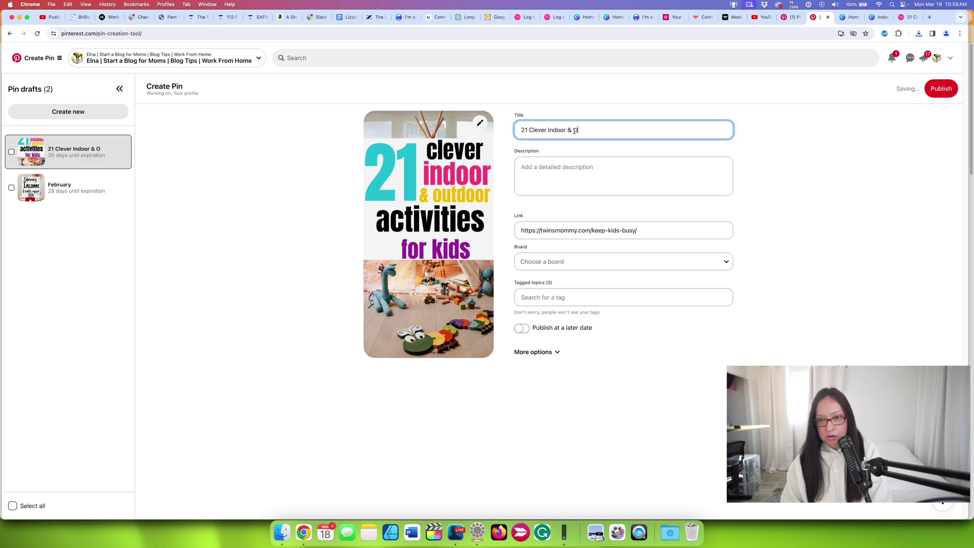
text(utdoor Kid ACtiv)
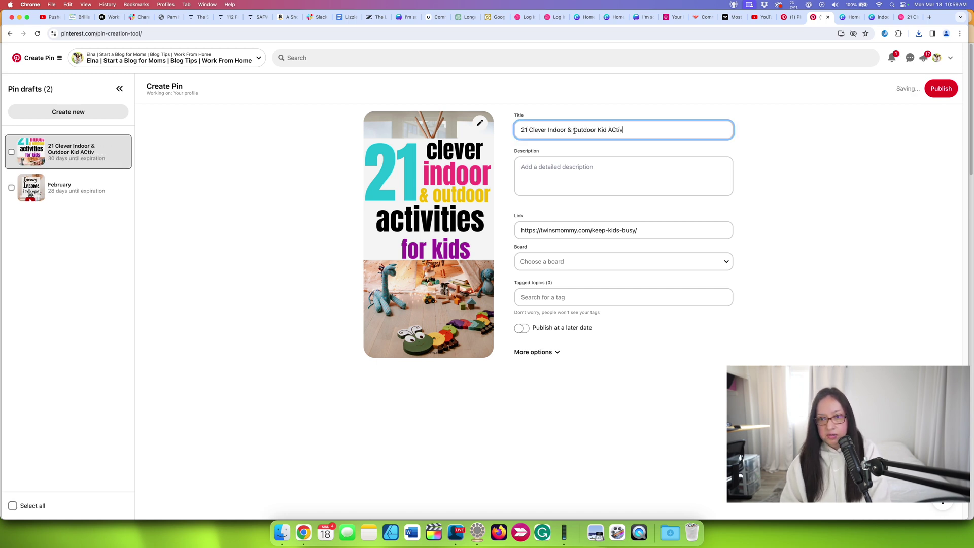
key(BackSpace)
text(ci)
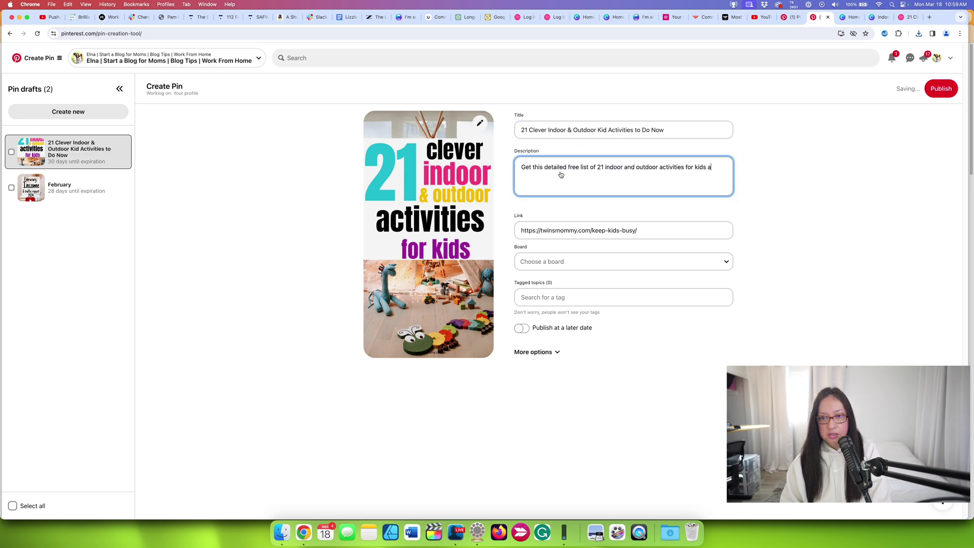
text(and toddlers. Enjoy DIY)
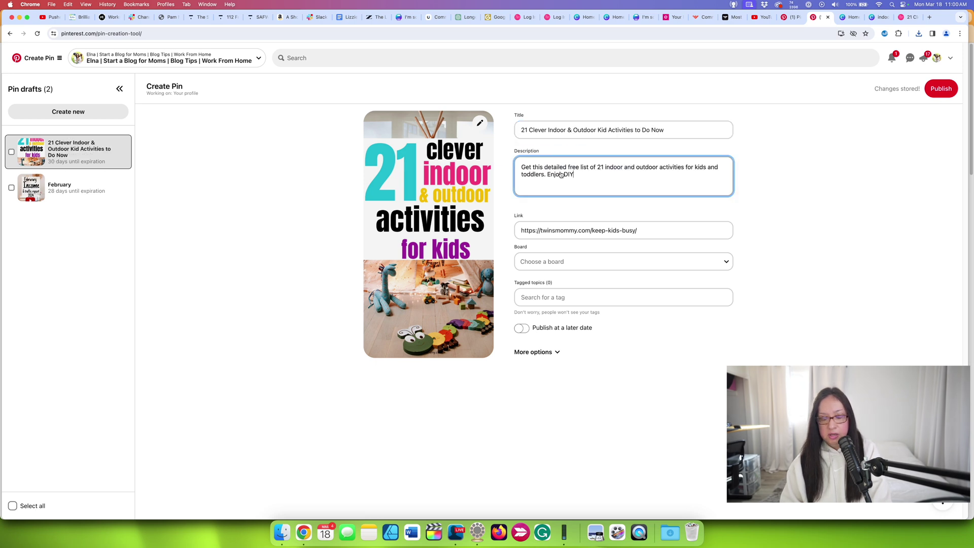
text(, painting, crafts, forts and more.)
- Choose Mom Blogger Tips as the pin's board
click(551, 264)
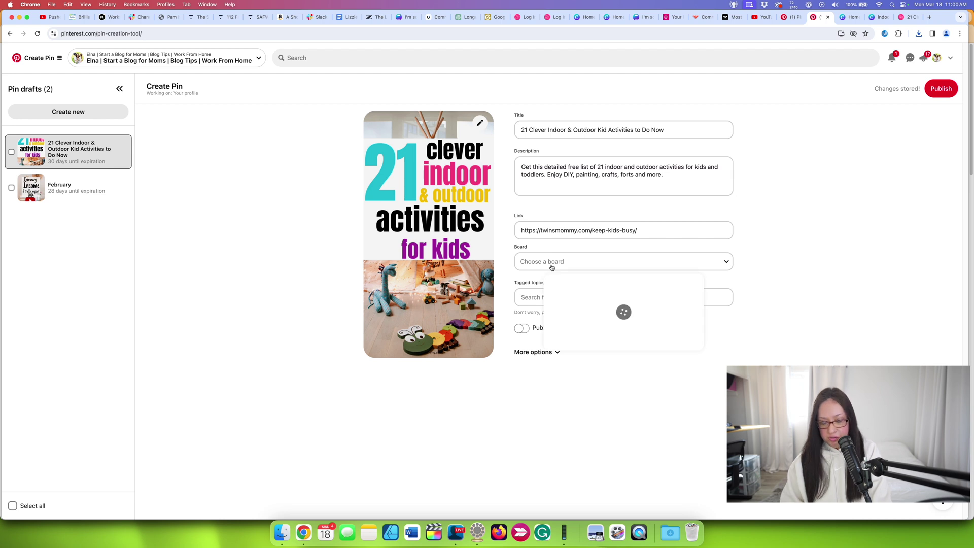
text(mom)
scroll(612, 335, down, 3)
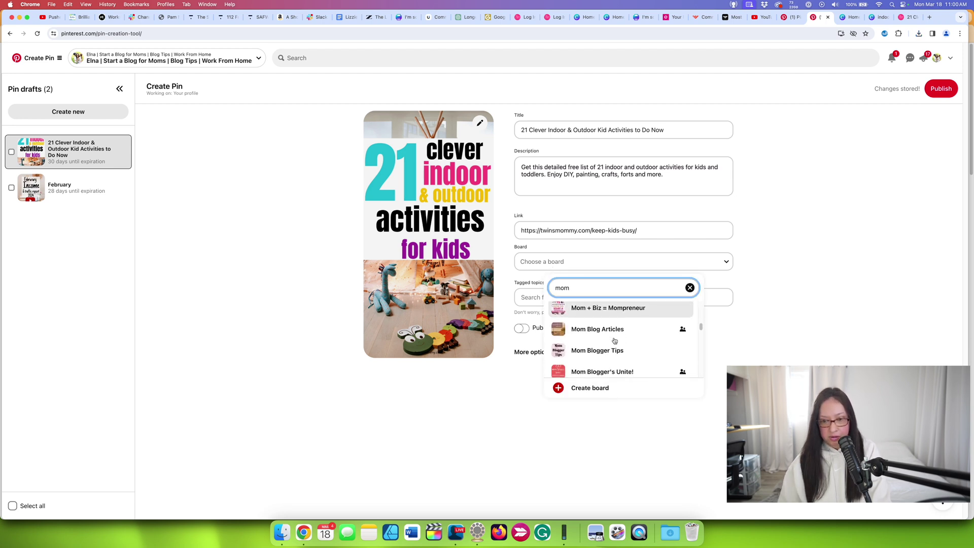
click(613, 325)
- Add topic tags to the pin, including Sensory Activities and Summer Activities
click(542, 300)
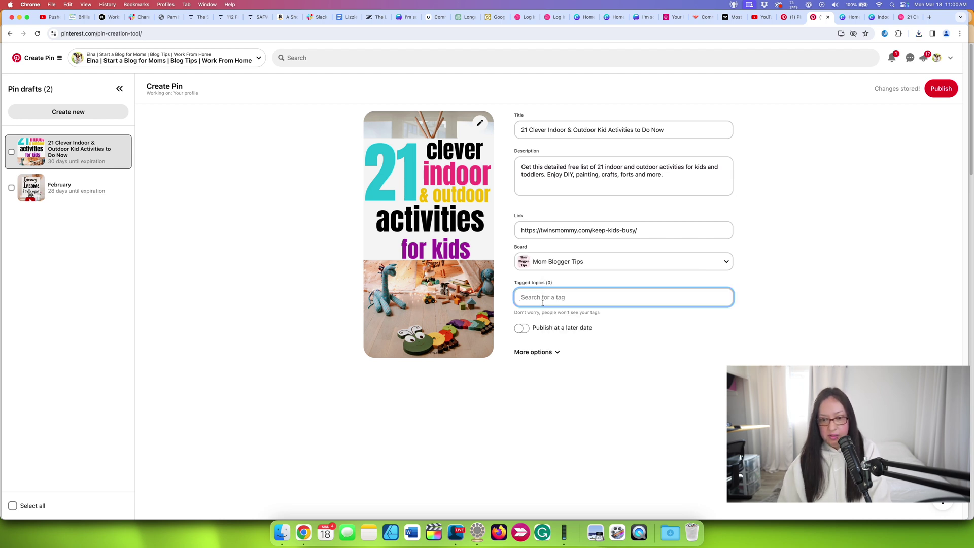
text(sens)
click(602, 341)
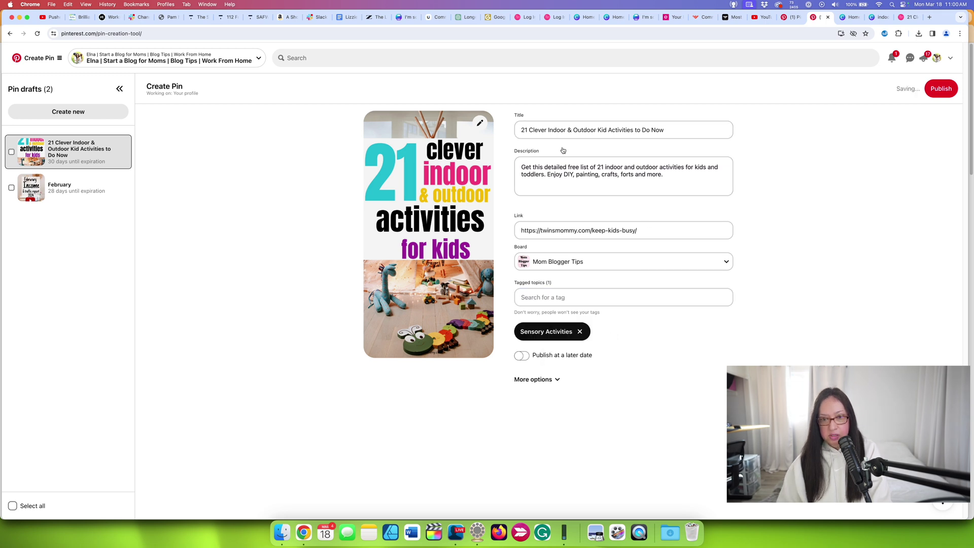
click(576, 176)
click(558, 299)
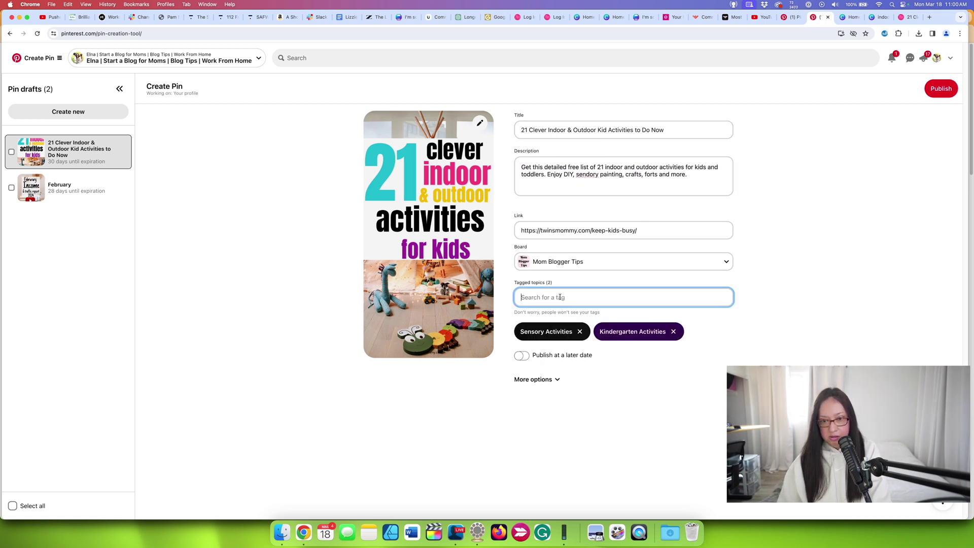
text(act)
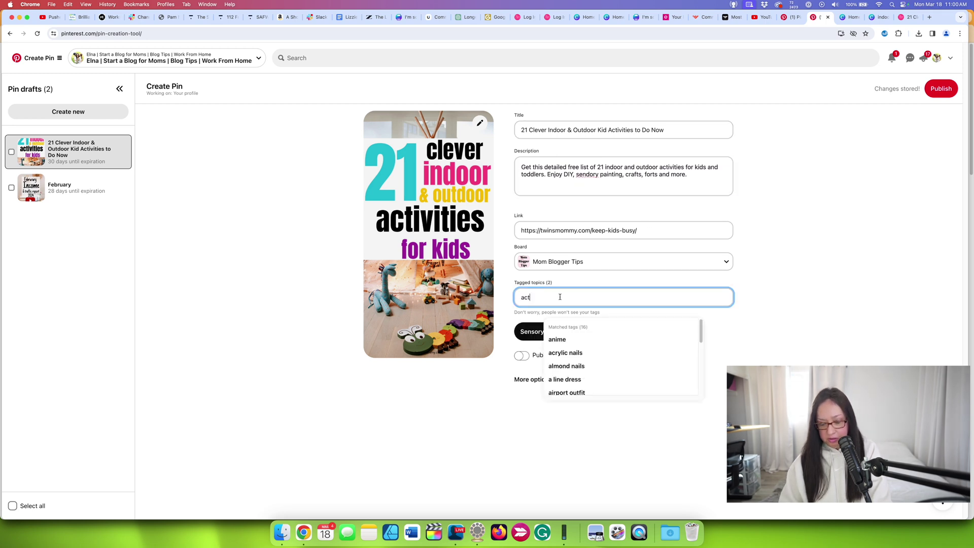
text(ivi)
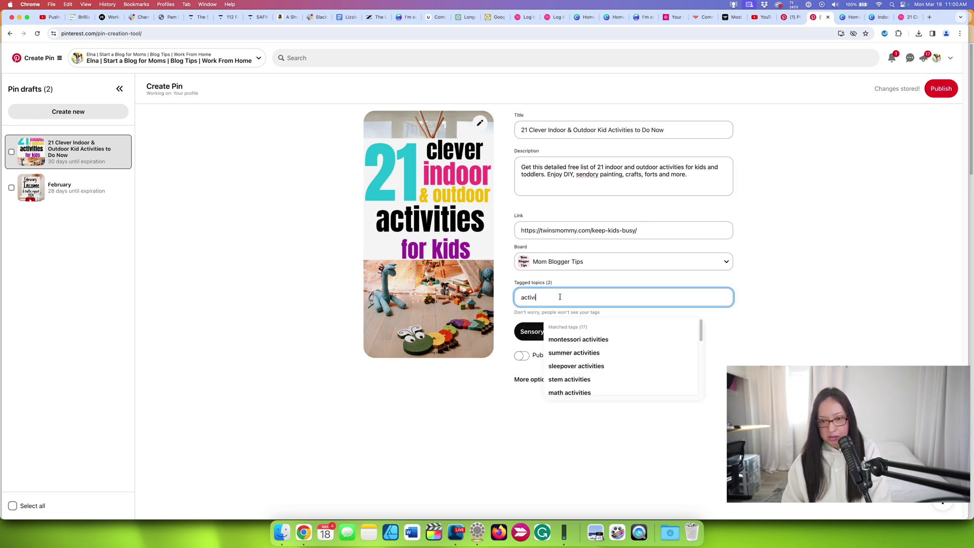
click(574, 353)
- Publish the pin and confirm it leads the profile's Created grid after reloading
click(946, 92)
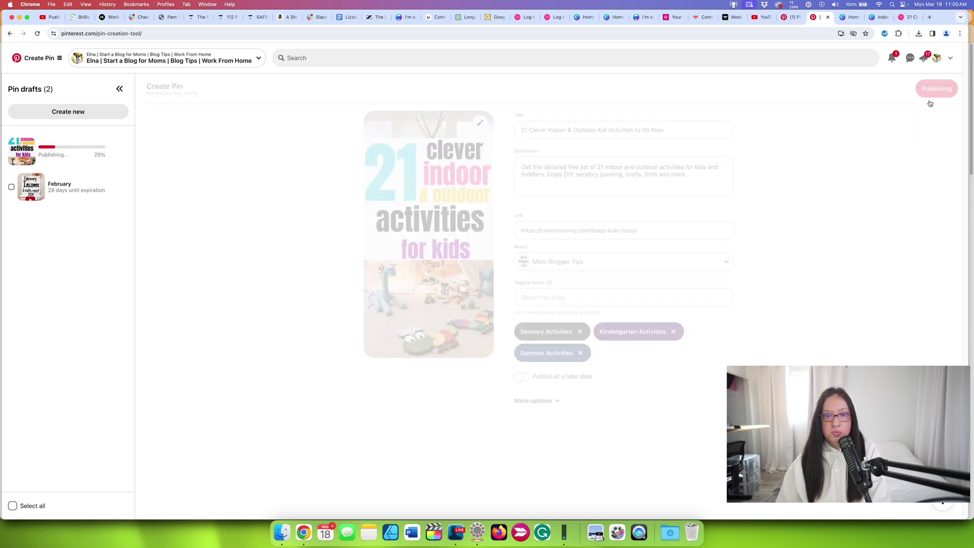
click(535, 504)
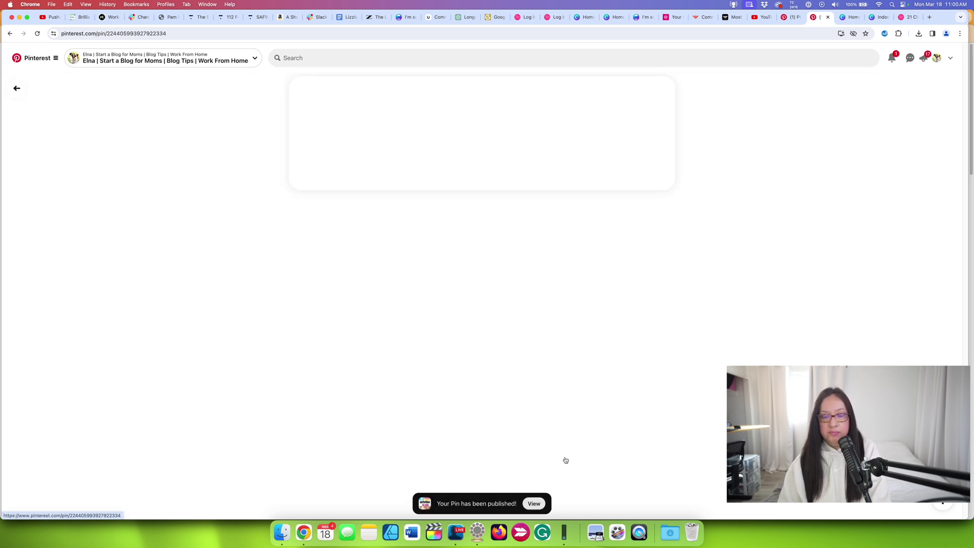
click(937, 58)
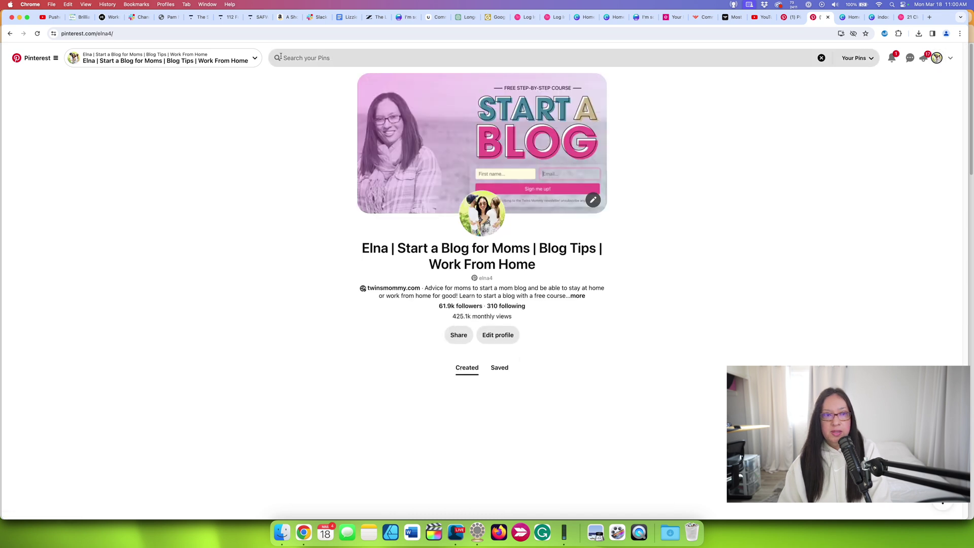
click(276, 33)
key(Return)
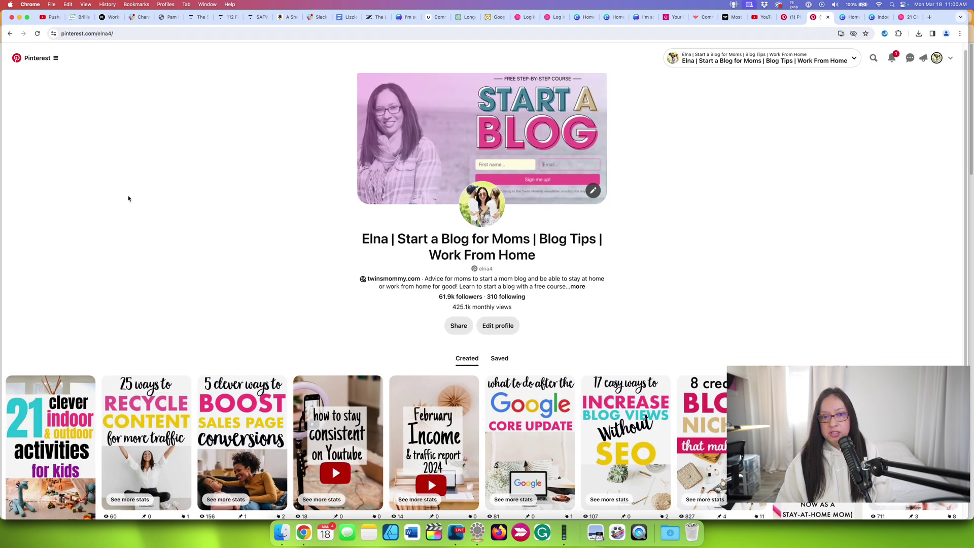
scroll(86, 156, down, 3)
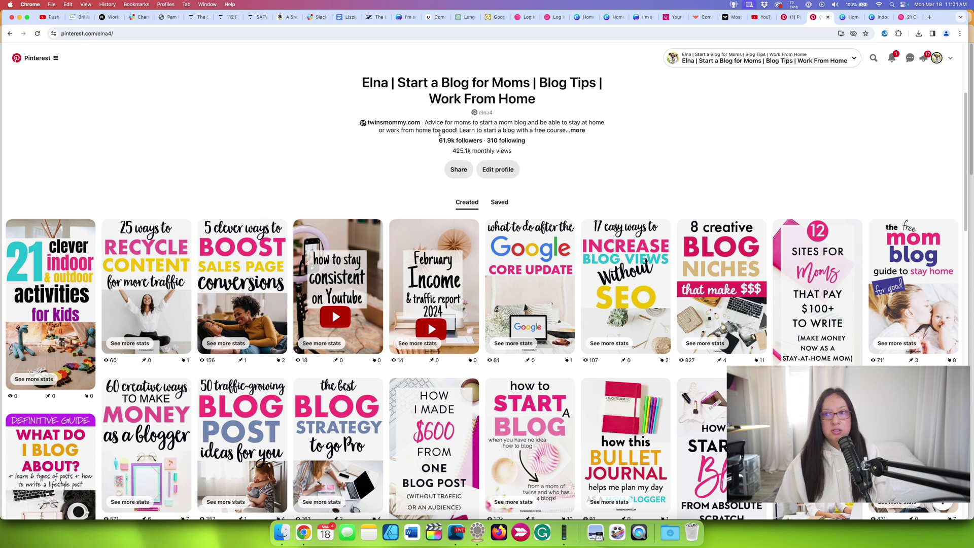
- Open Analytics Overview and set the date range to Last 60 Days
click(37, 58)
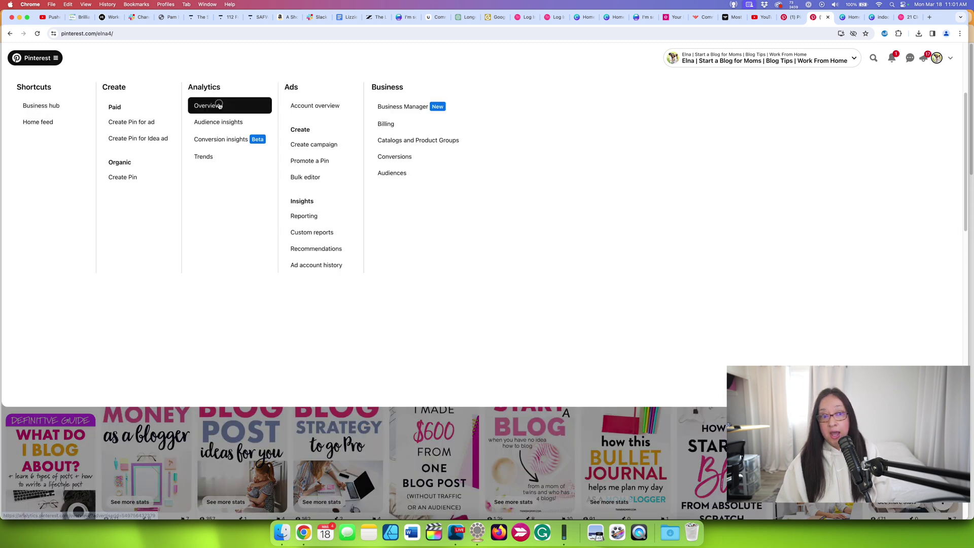
click(205, 103)
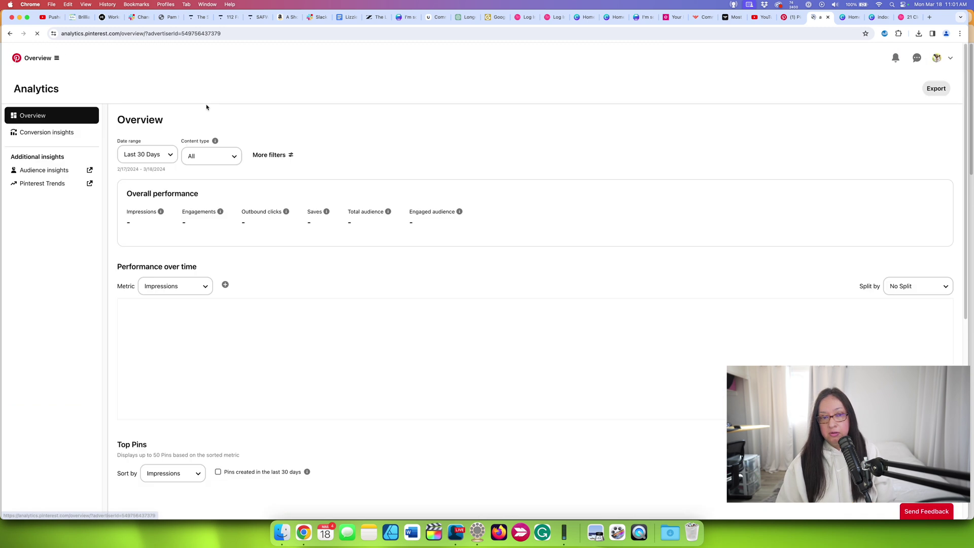
click(143, 165)
click(145, 176)
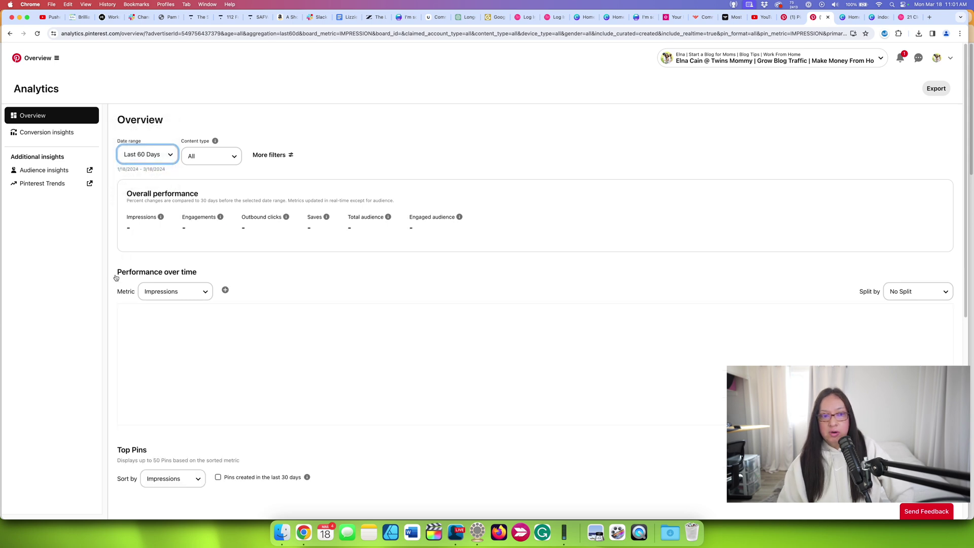
scroll(115, 278, down, 1)
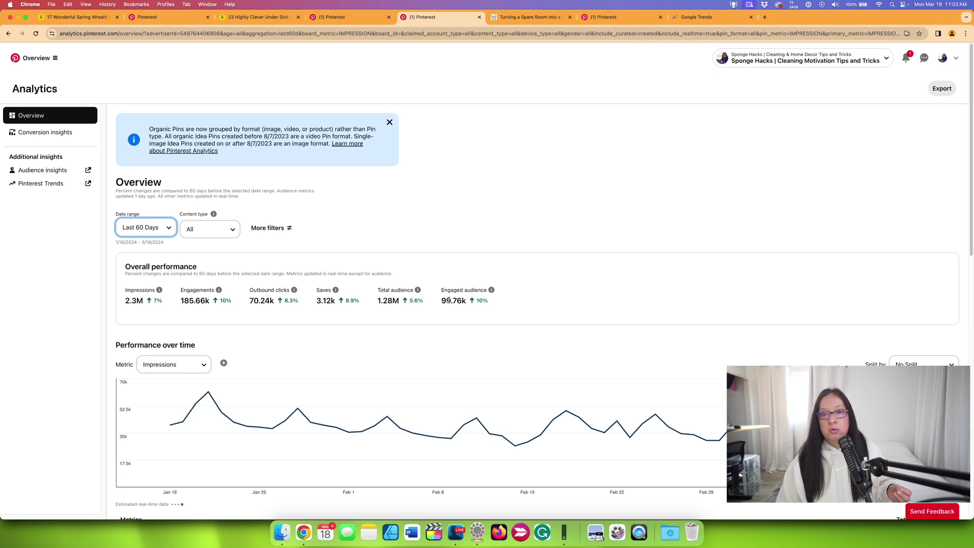
- Look at the second account's profile, then return to the original account's Analytics window
click(941, 58)
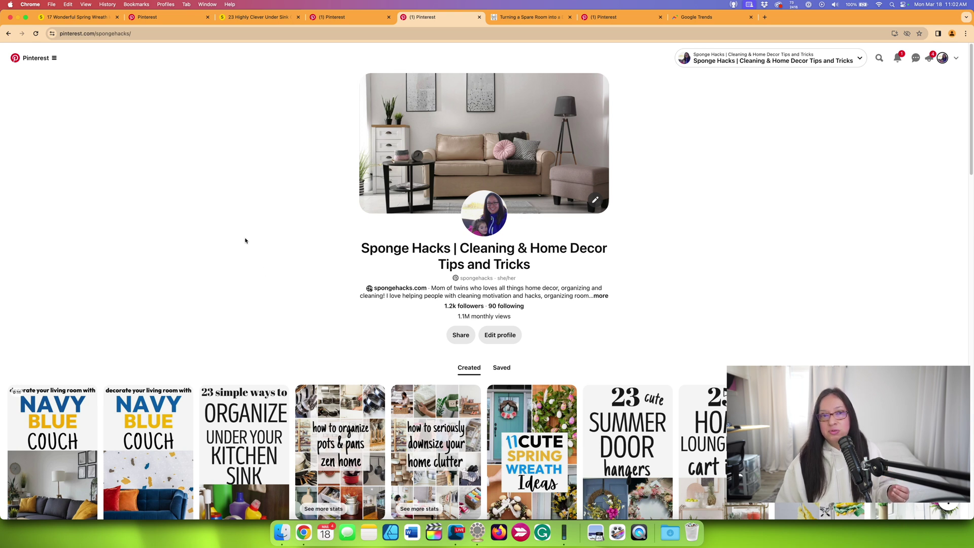
click(166, 4)
click(178, 46)
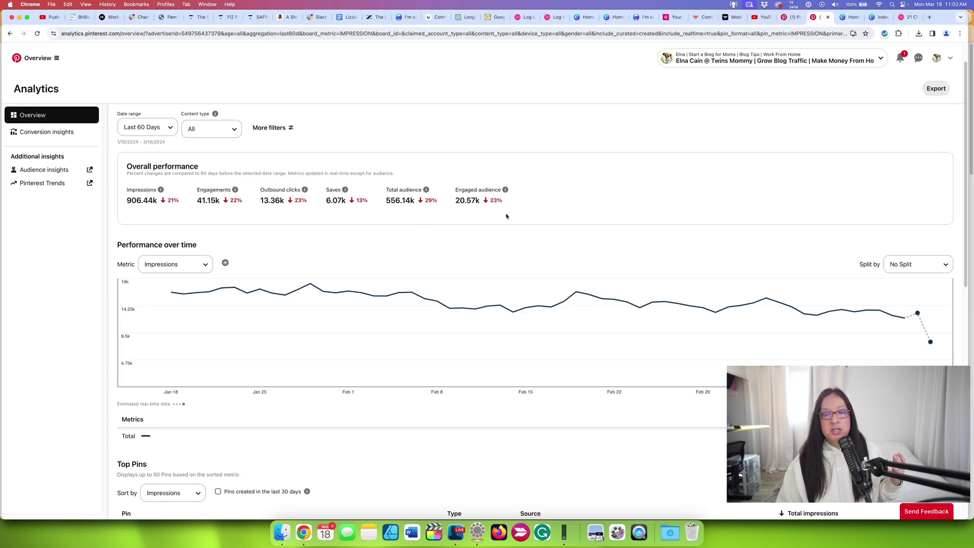